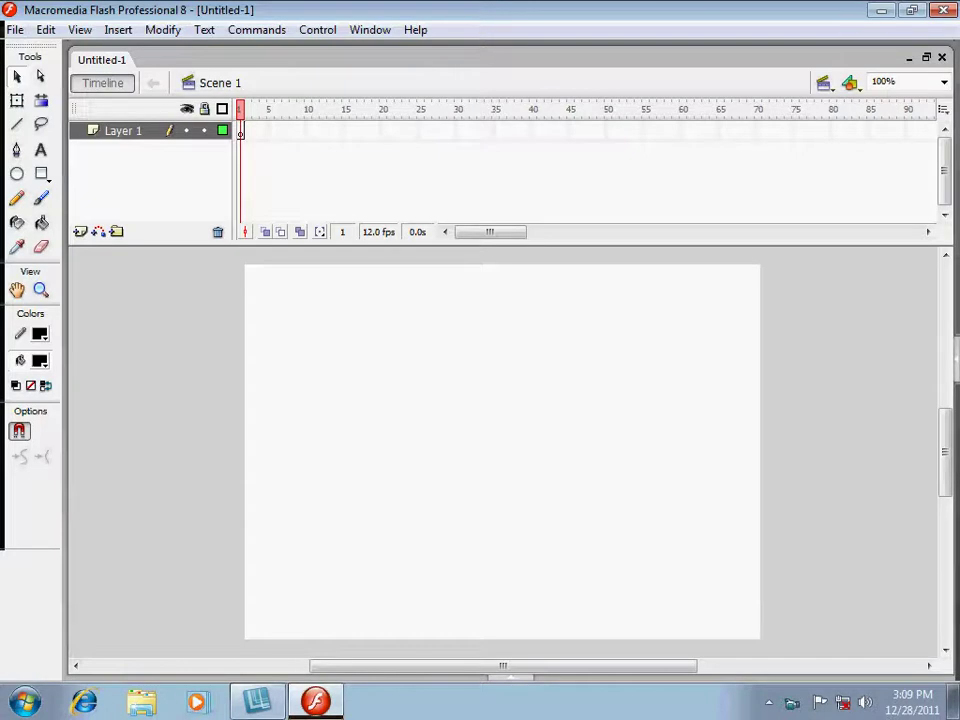
# Create a new movie clip symbol, keeping the default name Symbol 1.
pyautogui.hotkey('ctrl', 'F8')
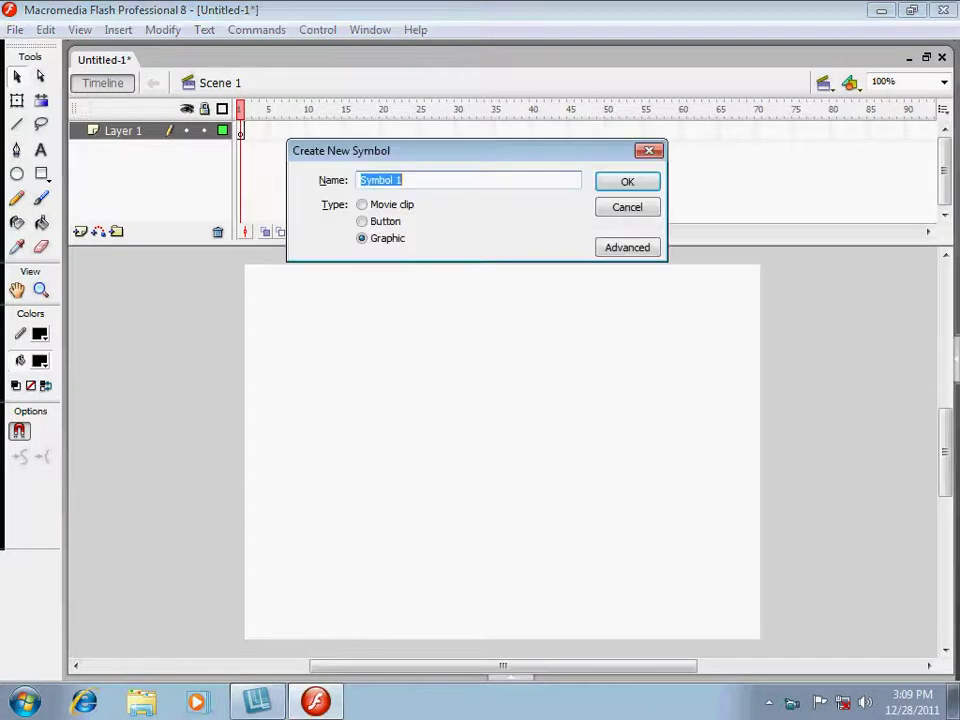
pyautogui.click(363, 204)
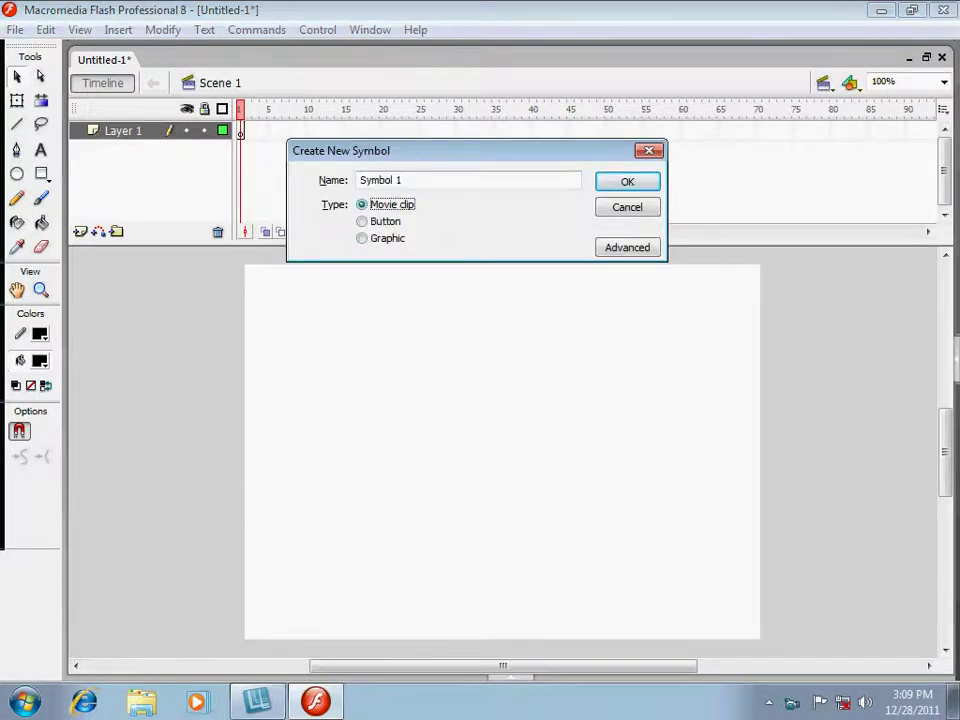
pyautogui.press('Return')
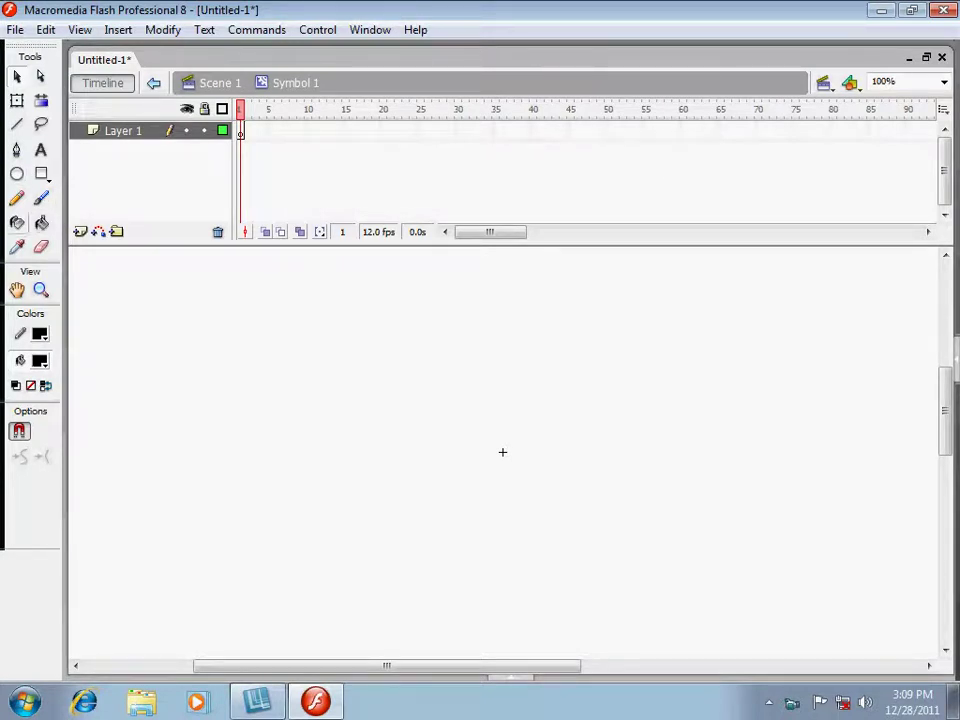
# Draw a tall, narrow oval for the butterfly's body just left of the symbol's registration point and delete its fill, keeping only the outline.
pyautogui.press('o')
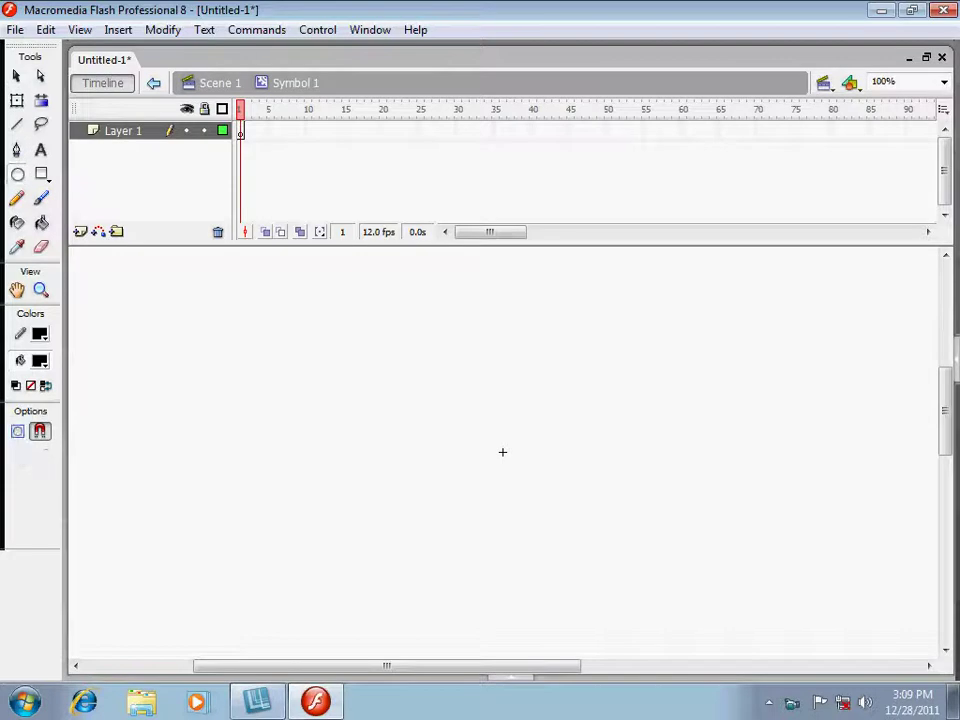
pyautogui.moveTo(448, 375); pyautogui.dragTo(480, 550)
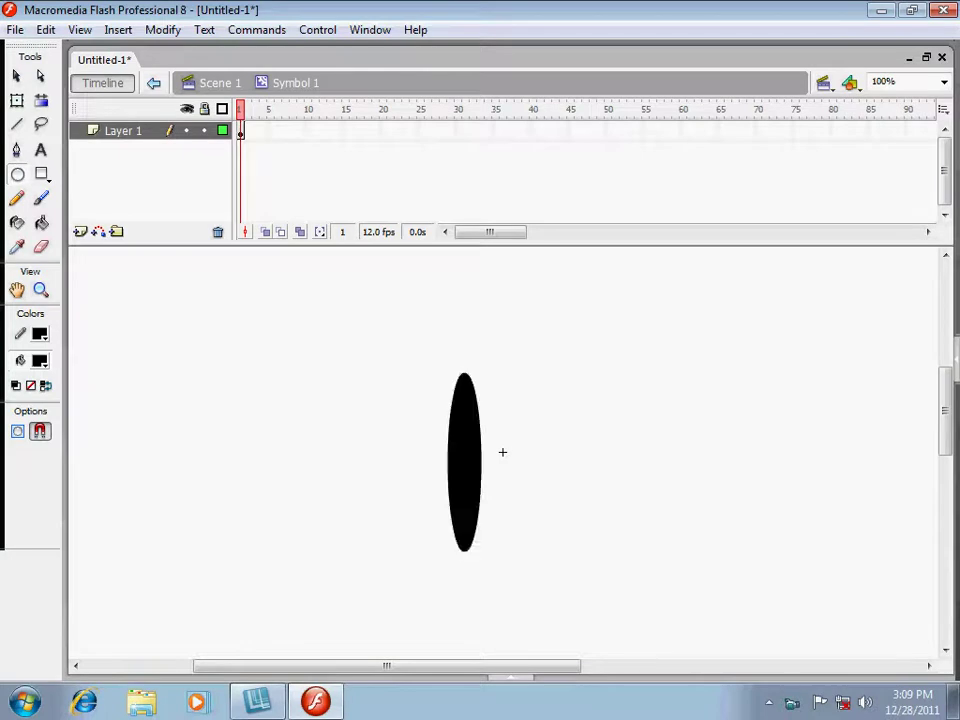
pyautogui.press('v')
pyautogui.hotkey('ctrl', 'a')
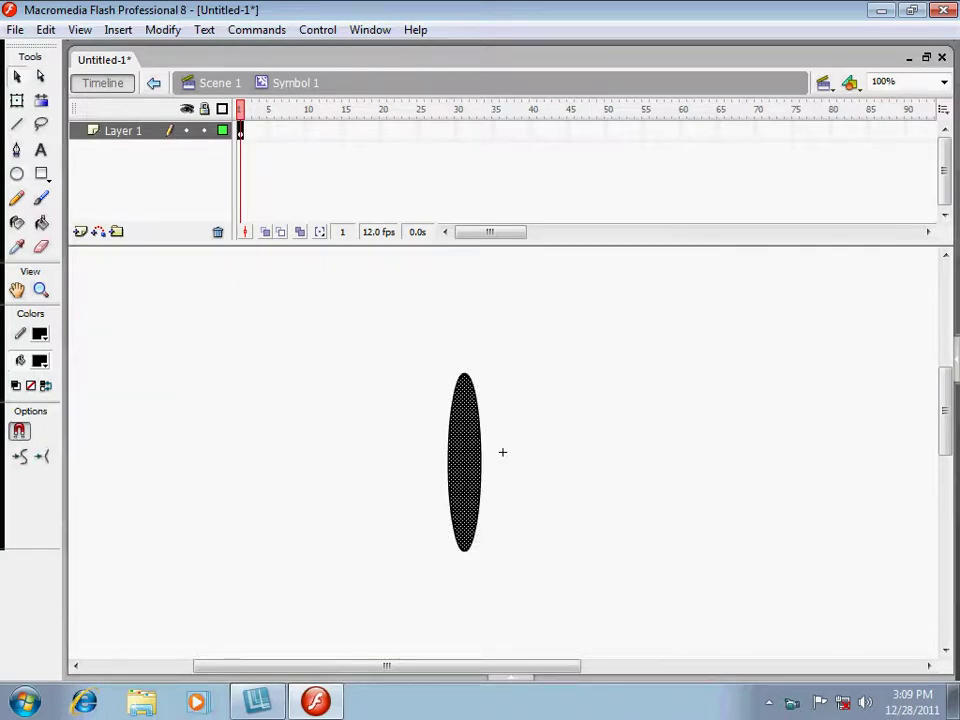
pyautogui.press('Delete')
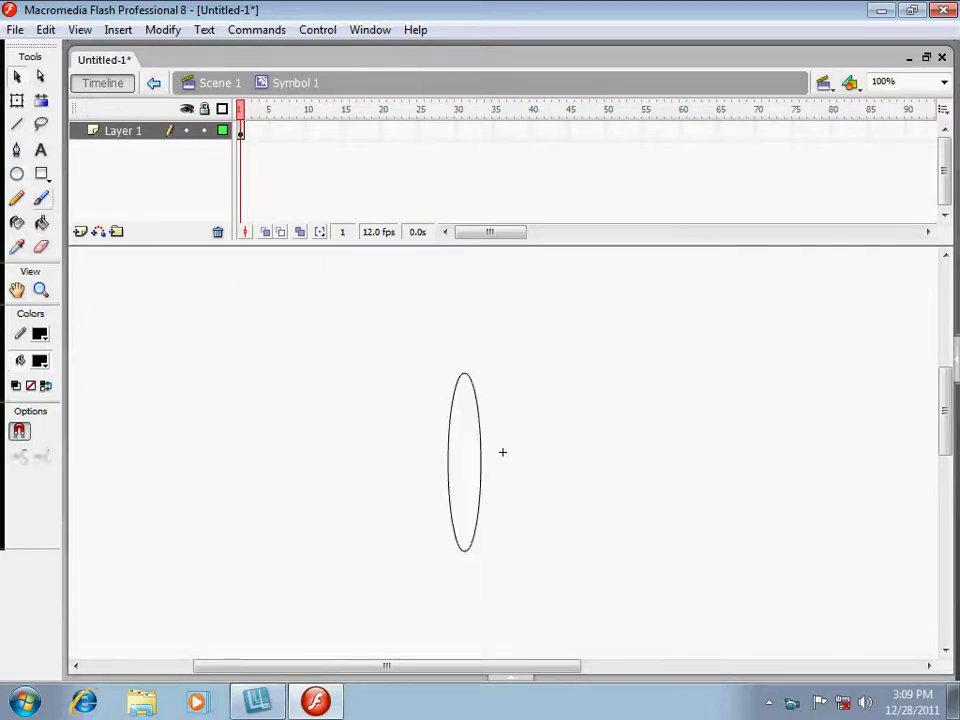
# Sketch the right wing outline as one freehand Pencil stroke in Smooth mode, starting and ending on the body's right edge.
pyautogui.press('y')
pyautogui.click(41, 432)
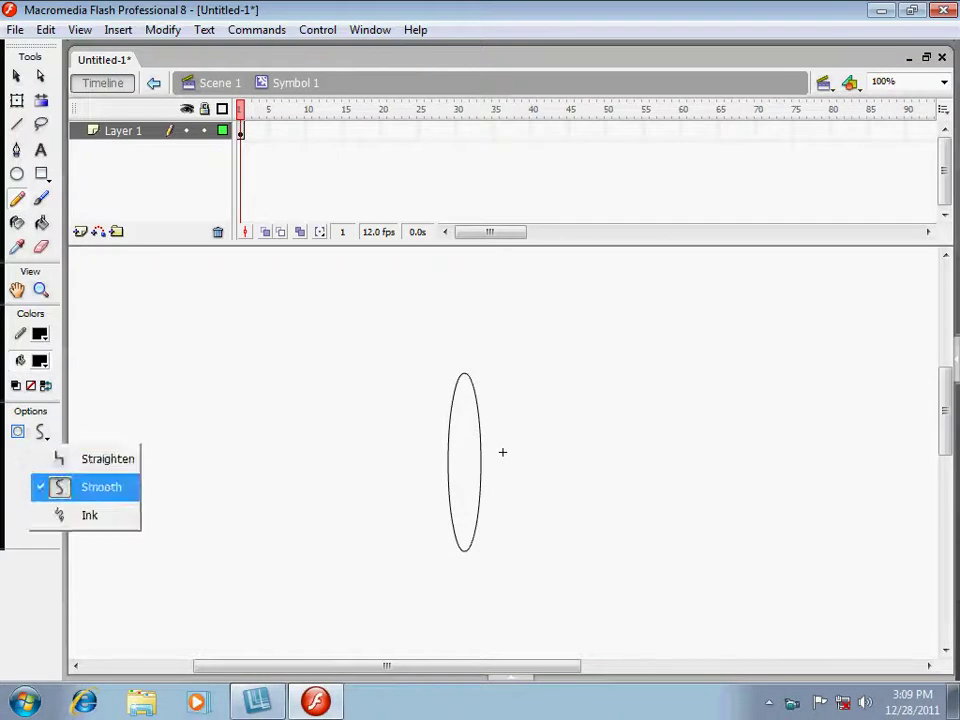
pyautogui.click(101, 487)
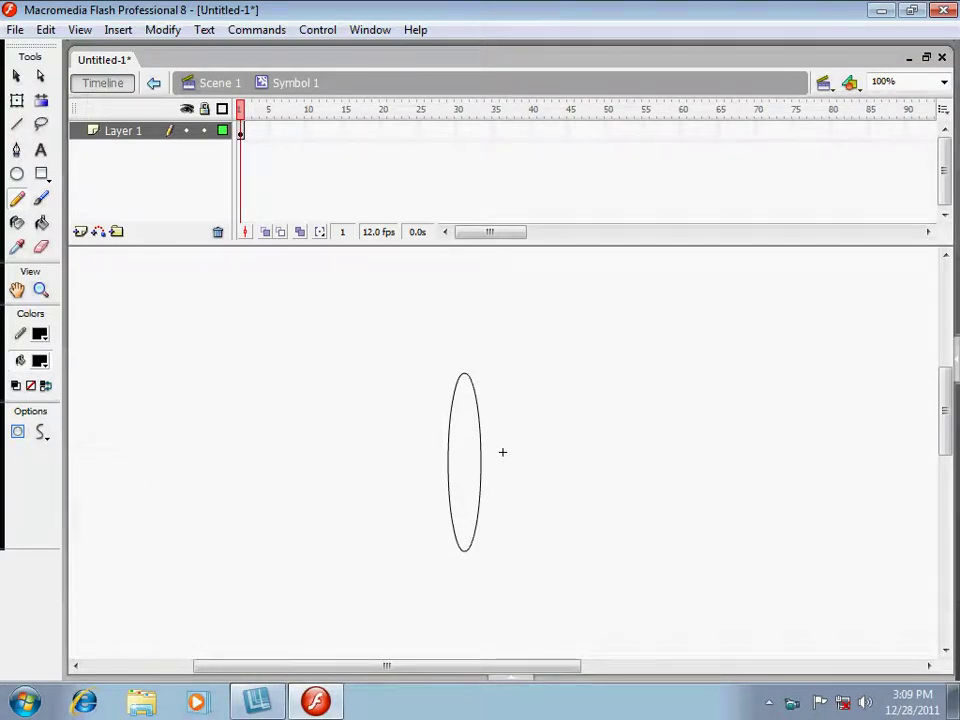
pyautogui.click(41, 432)
pyautogui.press('Escape')
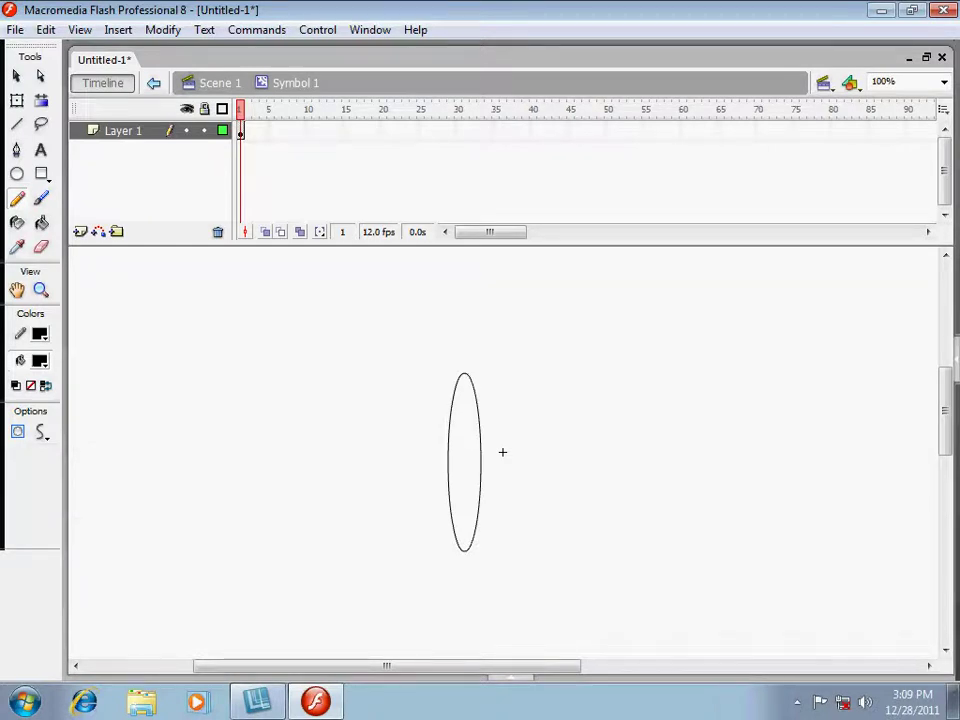
pyautogui.moveTo(478, 410)
pyautogui.mouseDown()
pyautogui.moveTo(529, 370)
pyautogui.moveTo(572, 375)
pyautogui.moveTo(592, 400)
pyautogui.moveTo(606, 454)
pyautogui.moveTo(588, 490)
pyautogui.moveTo(594, 520)
pyautogui.moveTo(582, 533)
pyautogui.moveTo(544, 548)
pyautogui.moveTo(513, 538)
pyautogui.moveTo(488, 498)
pyautogui.mouseUp()
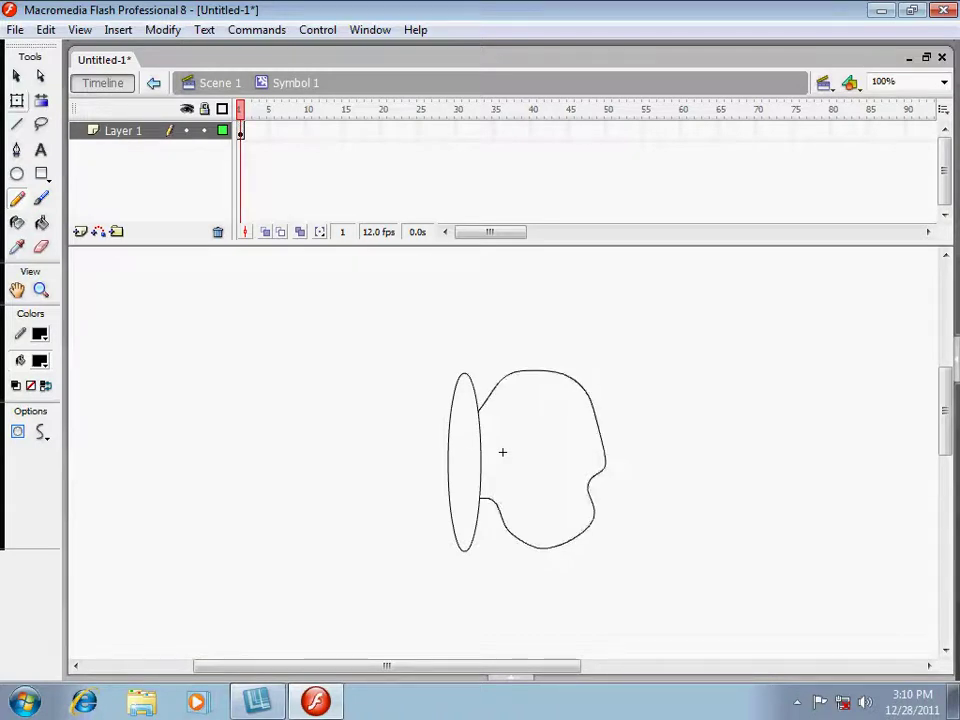
# Duplicate the right wing outline, flip the copy horizontally, and attach it to the body's left edge as the left wing.
pyautogui.click(17, 76)
pyautogui.doubleClick(599, 472)
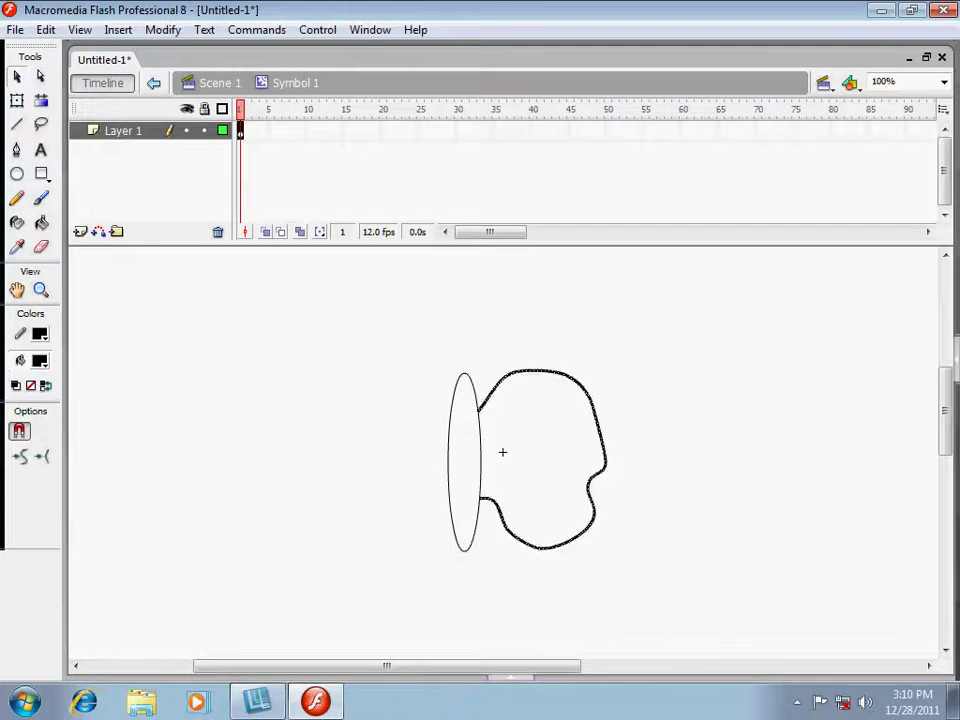
pyautogui.press('q')
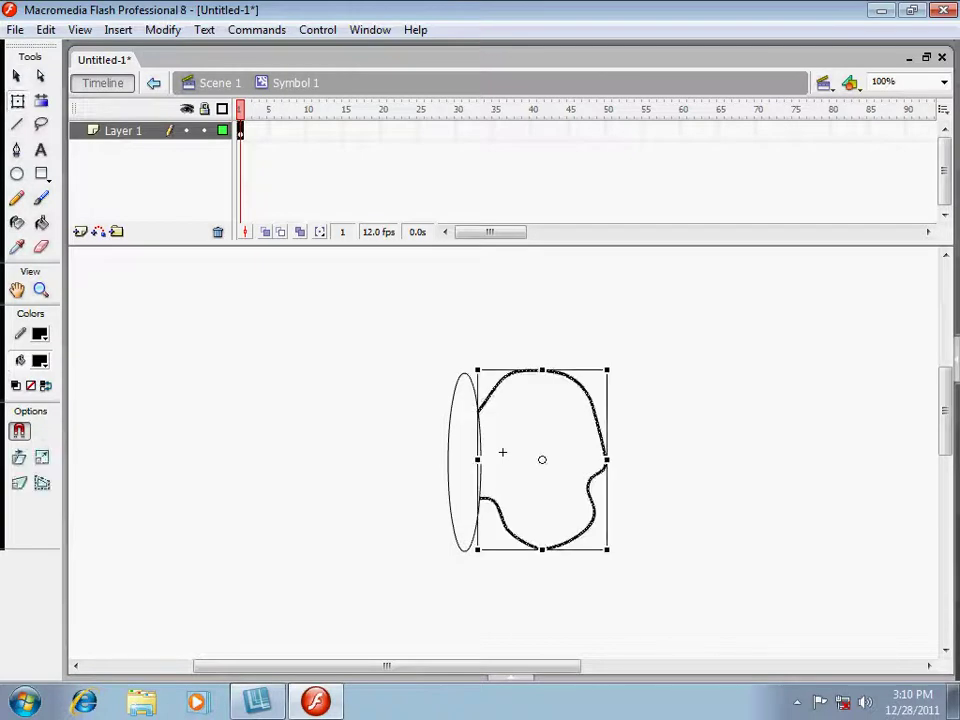
pyautogui.moveTo(502, 452); pyautogui.dragTo(464, 445)
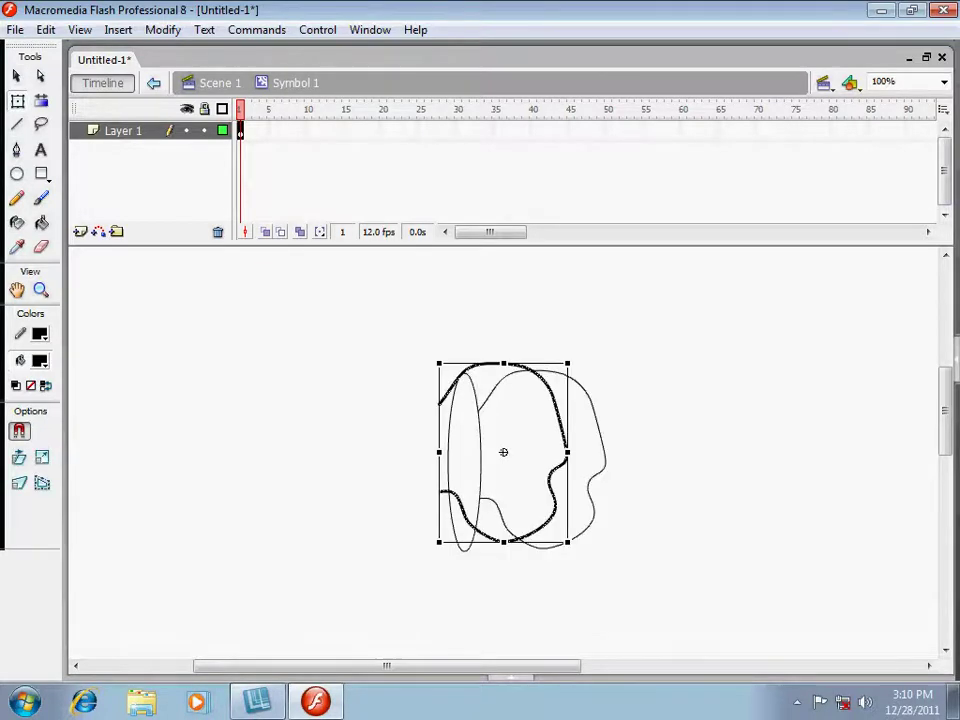
pyautogui.moveTo(567, 452); pyautogui.dragTo(349, 436)
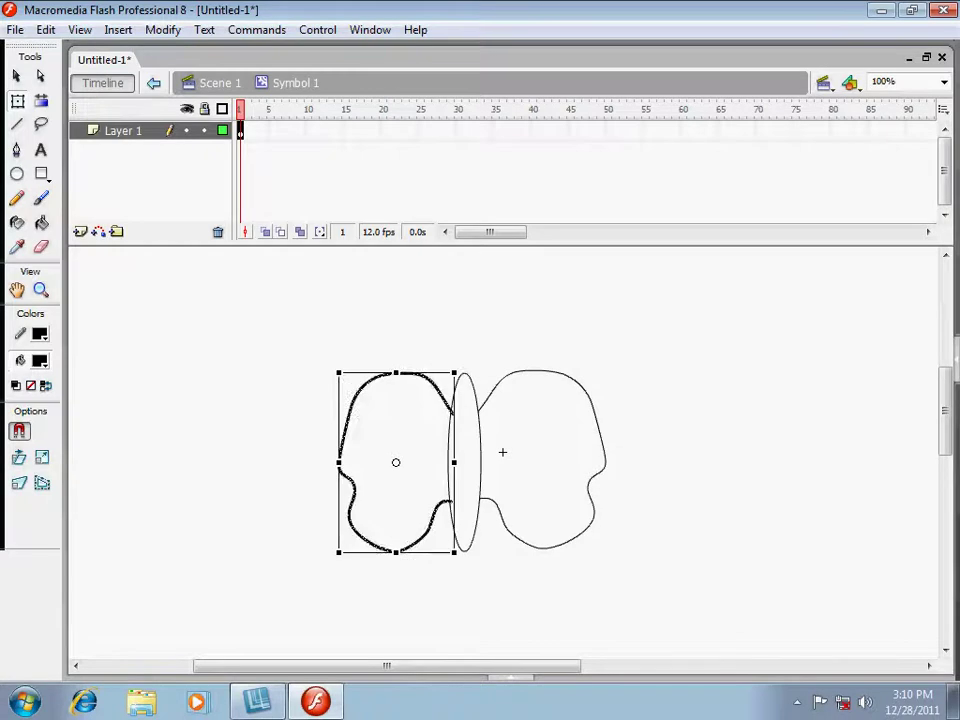
pyautogui.press('Left')
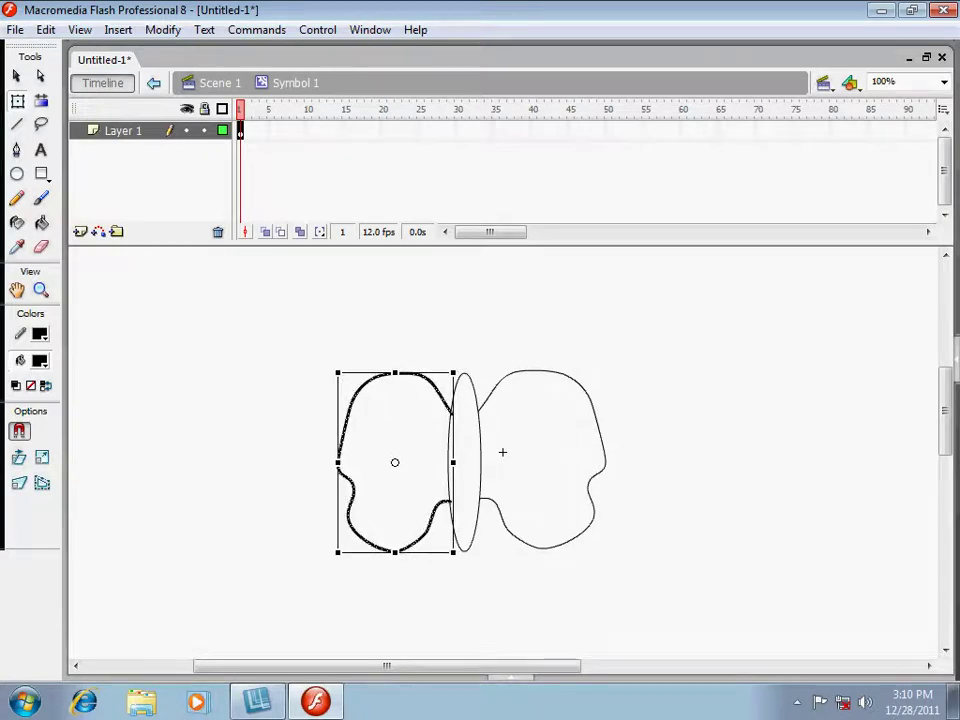
pyautogui.press('Left')
pyautogui.press('Escape')
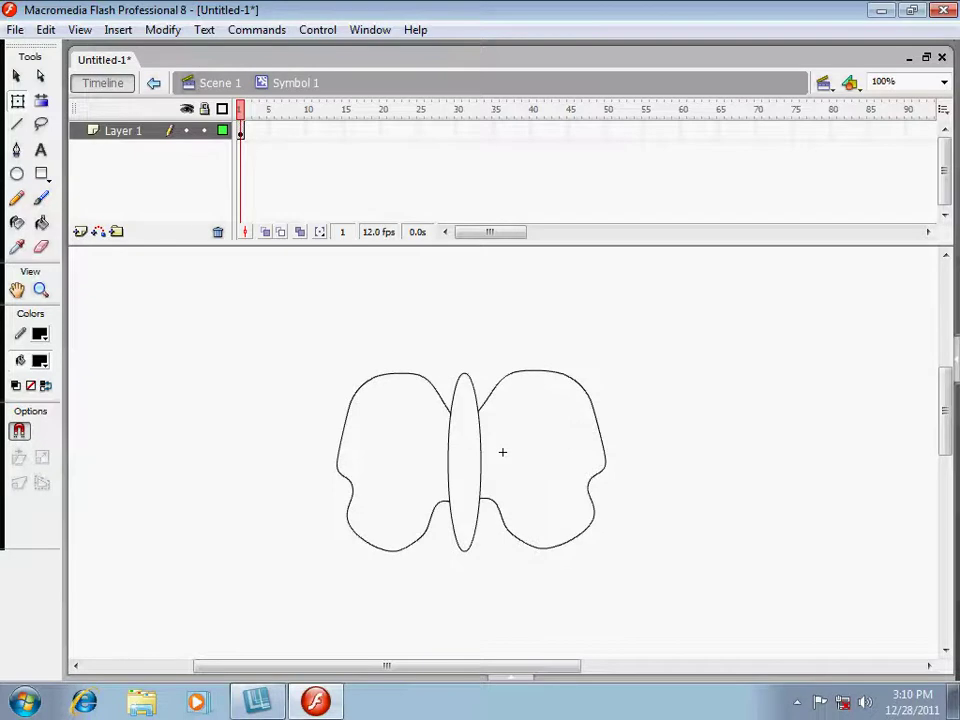
# Stretch the upper tip of the body outline upward so it rises above the wings.
pyautogui.click(465, 375)
pyautogui.press('Escape')
pyautogui.press('v')
pyautogui.click(465, 374)
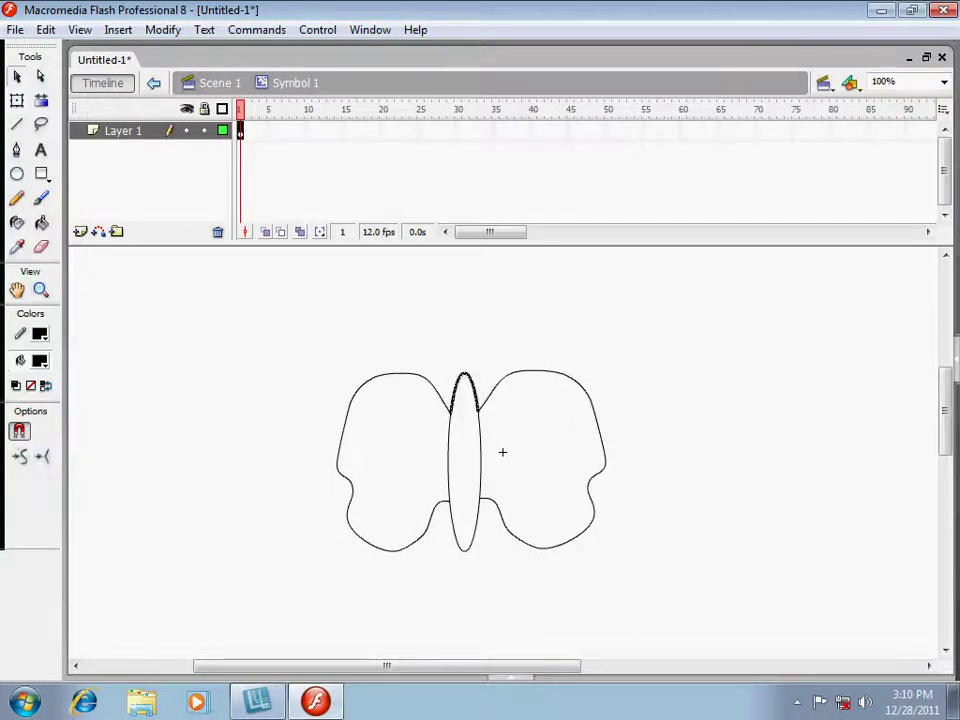
pyautogui.click(502, 452)
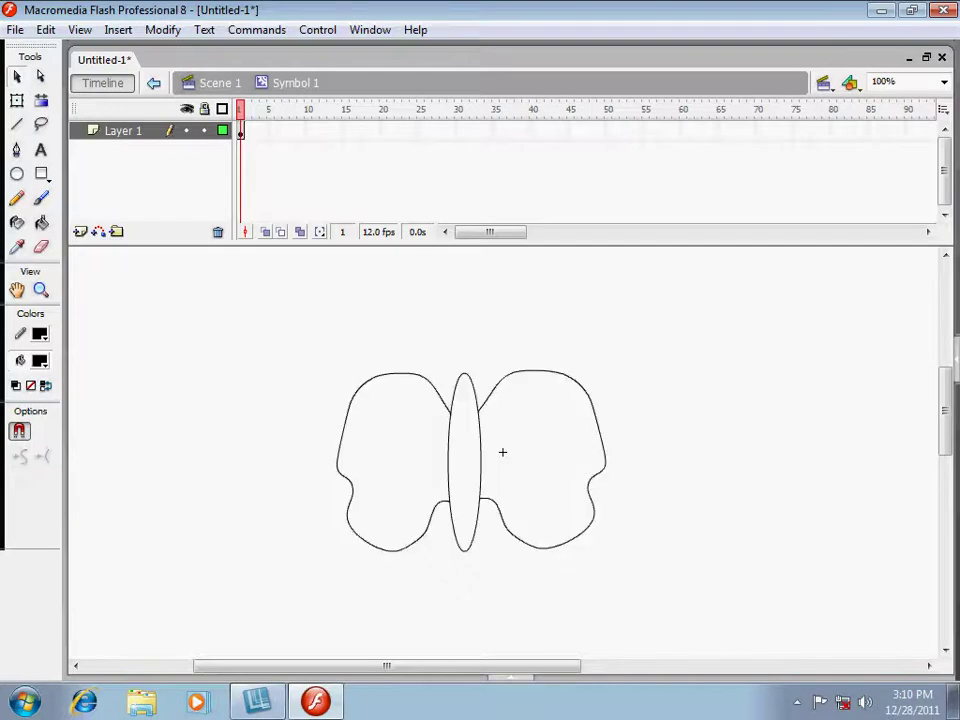
pyautogui.moveTo(465, 374); pyautogui.dragTo(466, 346)
# Try filling both wings and the body with black using the Paint Bucket, and undo the fills.
pyautogui.click(41, 223)
pyautogui.click(398, 458)
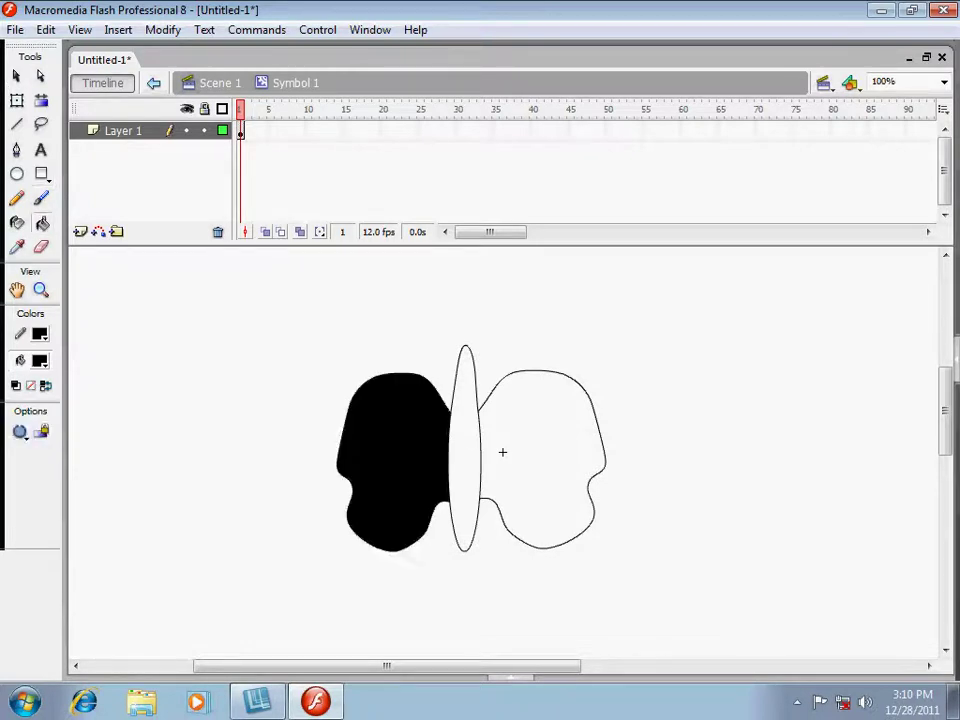
pyautogui.click(541, 458)
pyautogui.click(463, 450)
pyautogui.hotkey('ctrl', 'z')
pyautogui.hotkey('ctrl', 'z')
pyautogui.hotkey('ctrl', 'z')
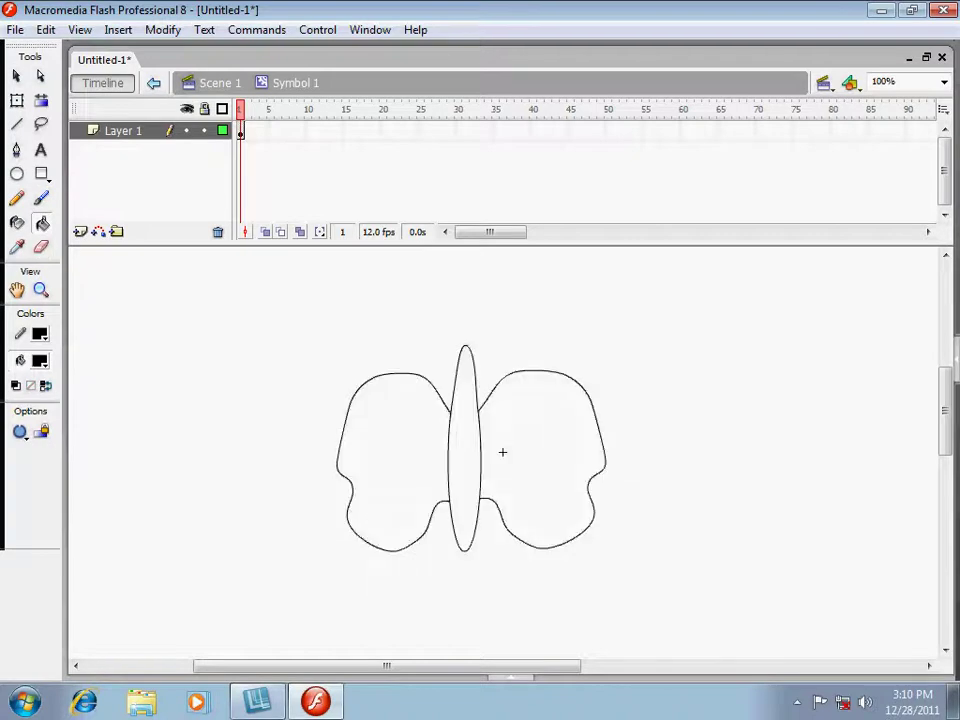
# Add an unfilled circular head at the body's upper tip and sketch two curled antennae on it with the Pencil.
pyautogui.press('o')
pyautogui.moveTo(450, 316); pyautogui.dragTo(480, 346)
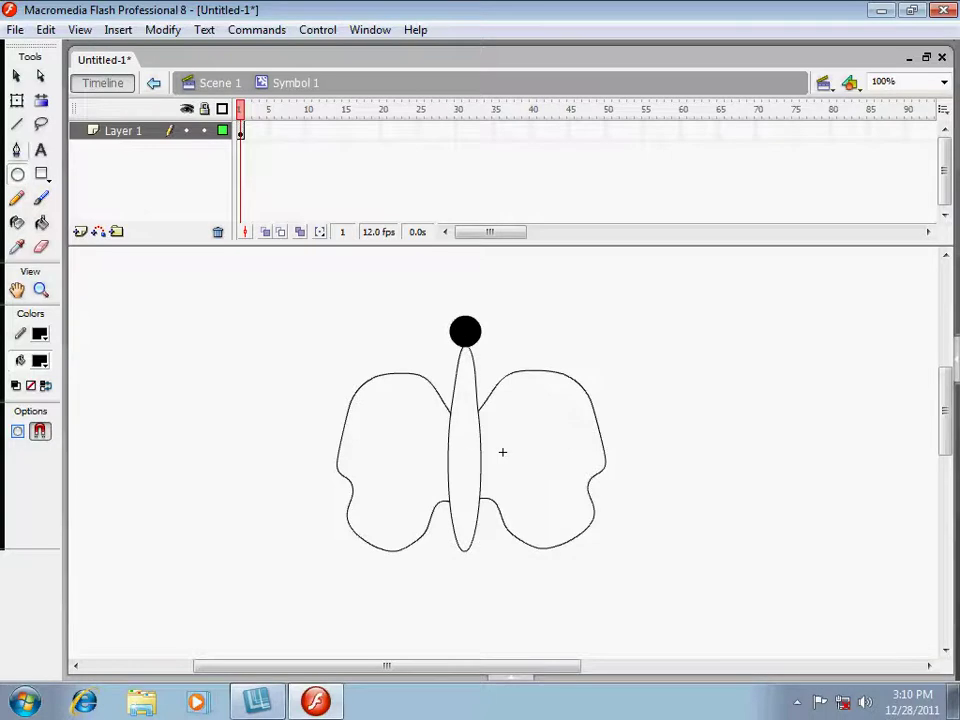
pyautogui.press('v')
pyautogui.click(465, 332)
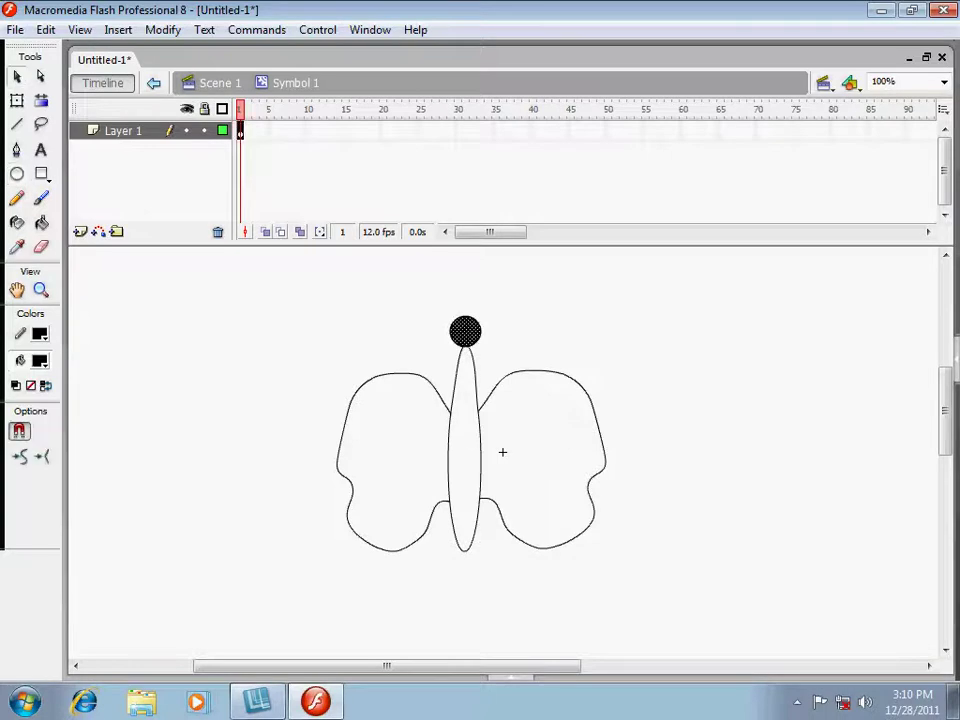
pyautogui.press('Delete')
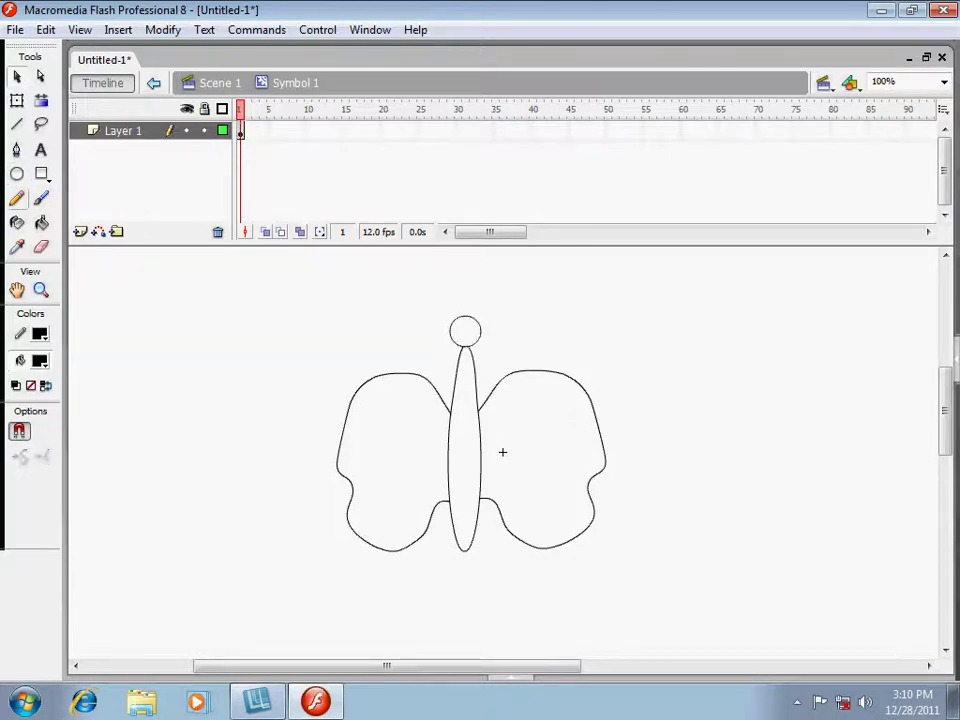
pyautogui.press('y')
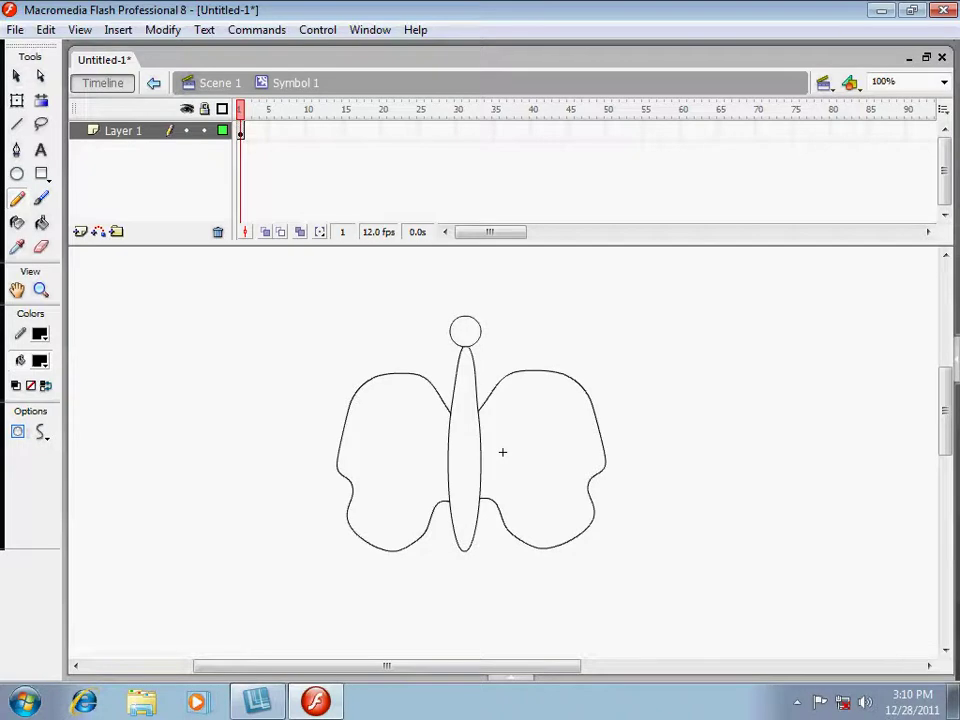
pyautogui.moveTo(457, 317)
pyautogui.mouseDown()
pyautogui.moveTo(452, 298)
pyautogui.moveTo(416, 290)
pyautogui.moveTo(428, 306)
pyautogui.moveTo(495, 284)
pyautogui.moveTo(512, 302)
pyautogui.moveTo(503, 302)
pyautogui.mouseUp()
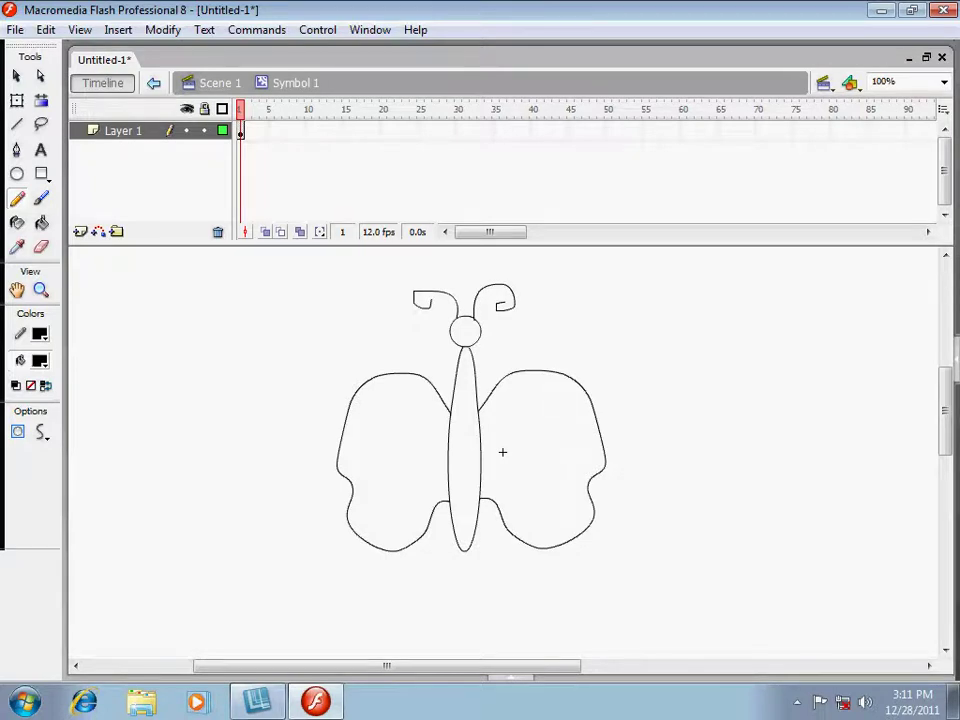
# Paint two small black eye dots on the head with a small Brush size.
pyautogui.press('b')
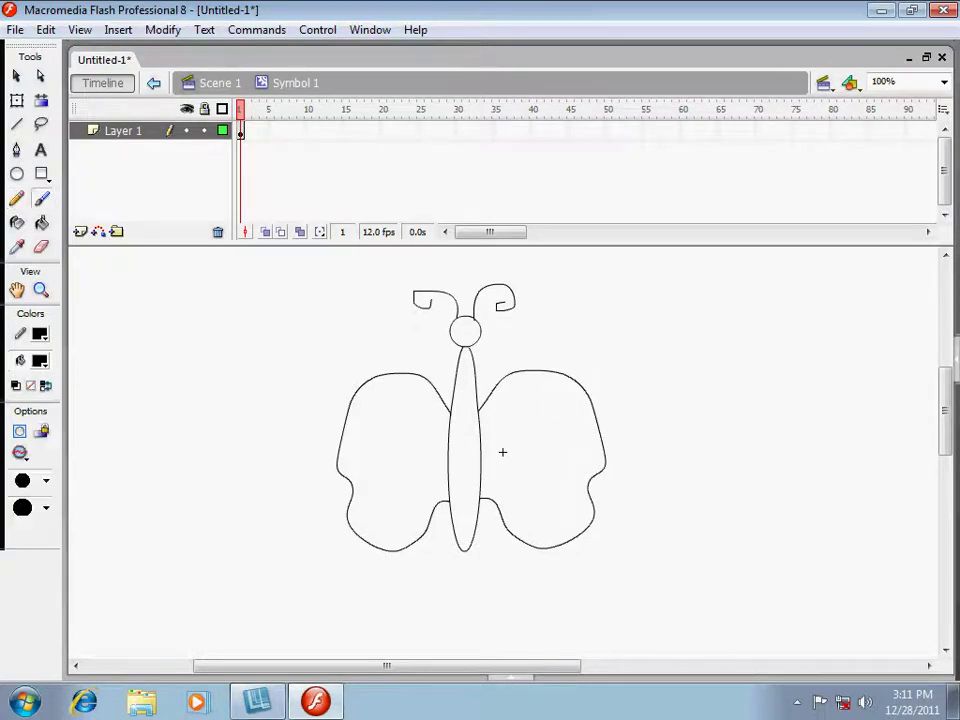
pyautogui.click(46, 481)
pyautogui.click(30, 261)
pyautogui.click(456, 328)
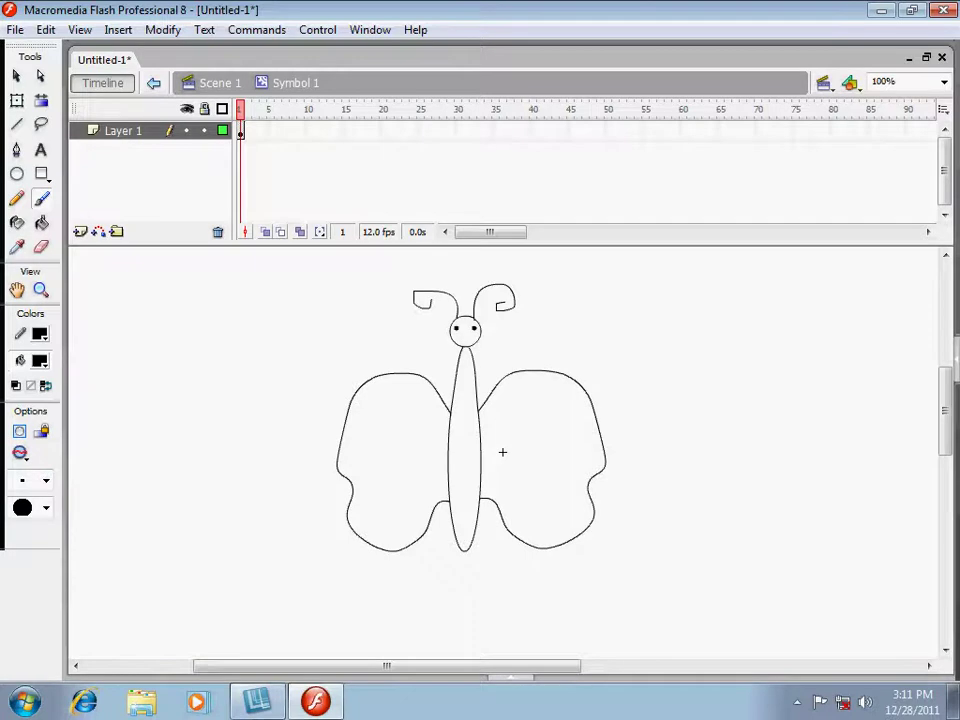
# Paint a short vertical black nose line between the eyes with the Brush, redoing it with a different brush size.
pyautogui.moveTo(465, 325); pyautogui.dragTo(465, 341)
pyautogui.hotkey('ctrl', 'z')
pyautogui.click(46, 481)
pyautogui.click(30, 237)
pyautogui.moveTo(466, 327); pyautogui.dragTo(464, 343)
pyautogui.hotkey('ctrl', 'z')
pyautogui.hotkey('ctrl', 'y')
# Draw three round black spots on the left wing and one near the upper edge of the right wing.
pyautogui.press('o')
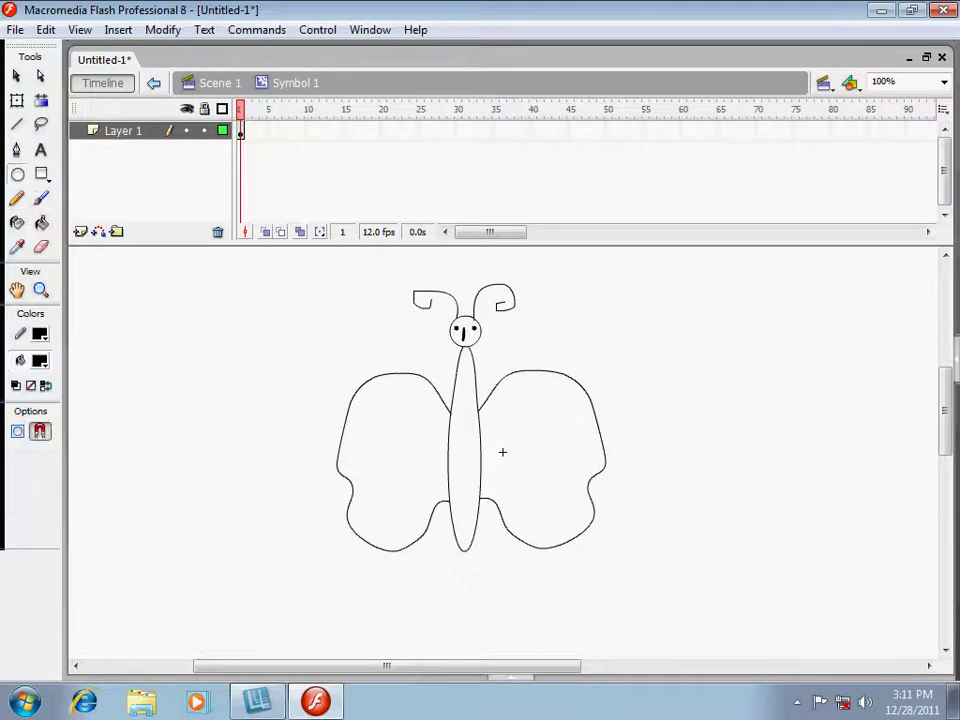
pyautogui.moveTo(372, 396)
pyautogui.mouseDown()
pyautogui.moveTo(386, 421)
pyautogui.moveTo(395, 418)
pyautogui.mouseUp()
pyautogui.moveTo(397, 478); pyautogui.dragTo(421, 502)
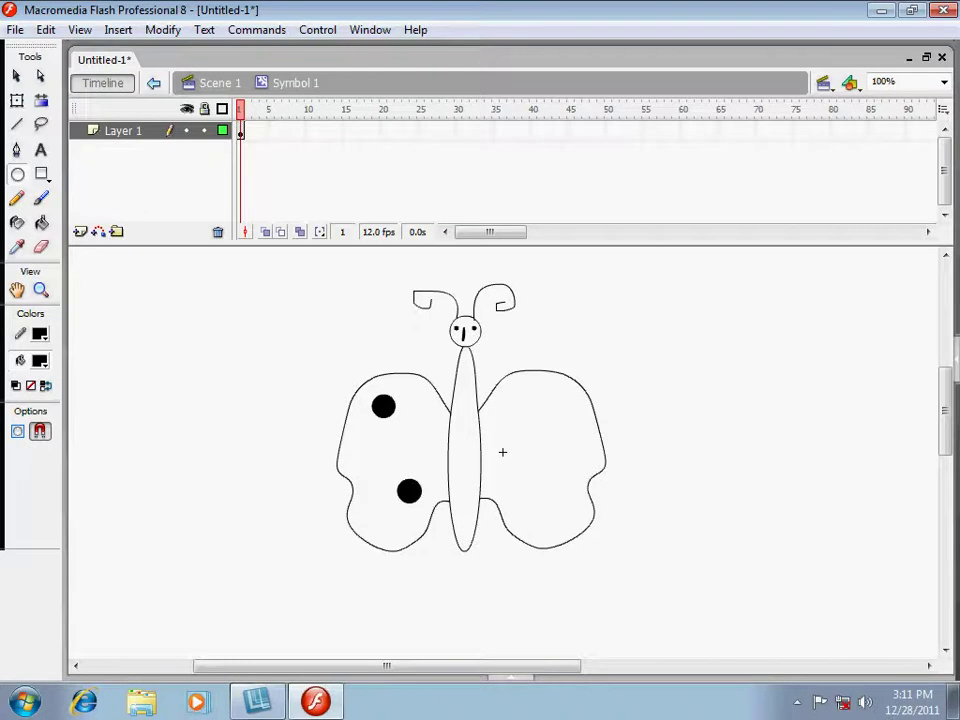
pyautogui.moveTo(355, 446); pyautogui.dragTo(378, 469)
pyautogui.moveTo(516, 389); pyautogui.dragTo(541, 415)
# Try adding a narrow oval and two round black spots to the right wing, and undo these three shapes.
pyautogui.moveTo(526, 463); pyautogui.dragTo(541, 495)
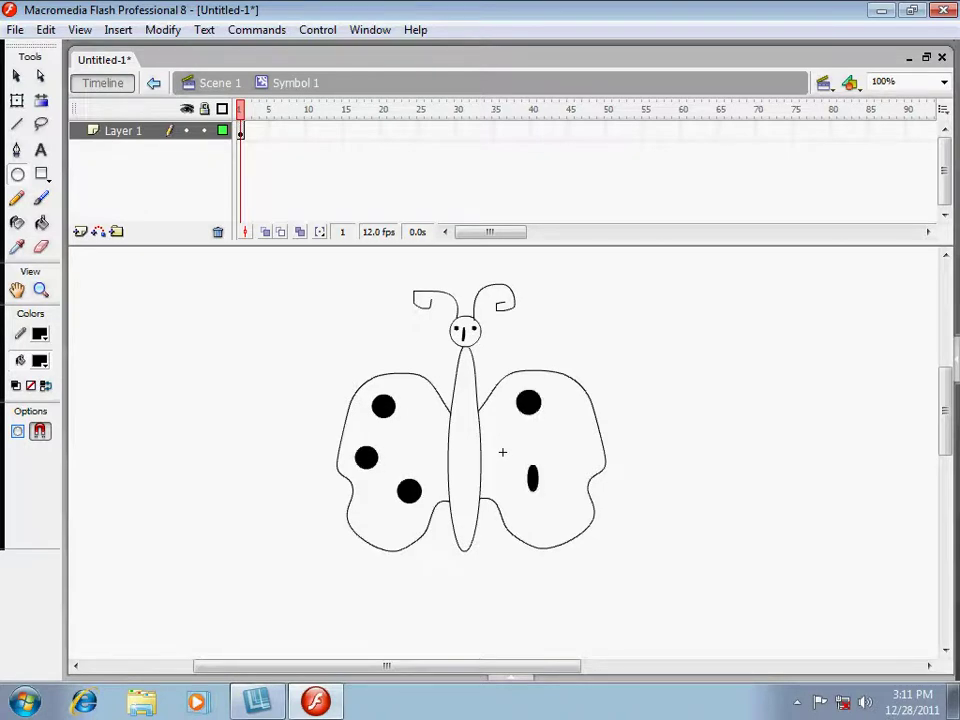
pyautogui.moveTo(559, 428); pyautogui.dragTo(585, 454)
pyautogui.moveTo(549, 511); pyautogui.dragTo(563, 525)
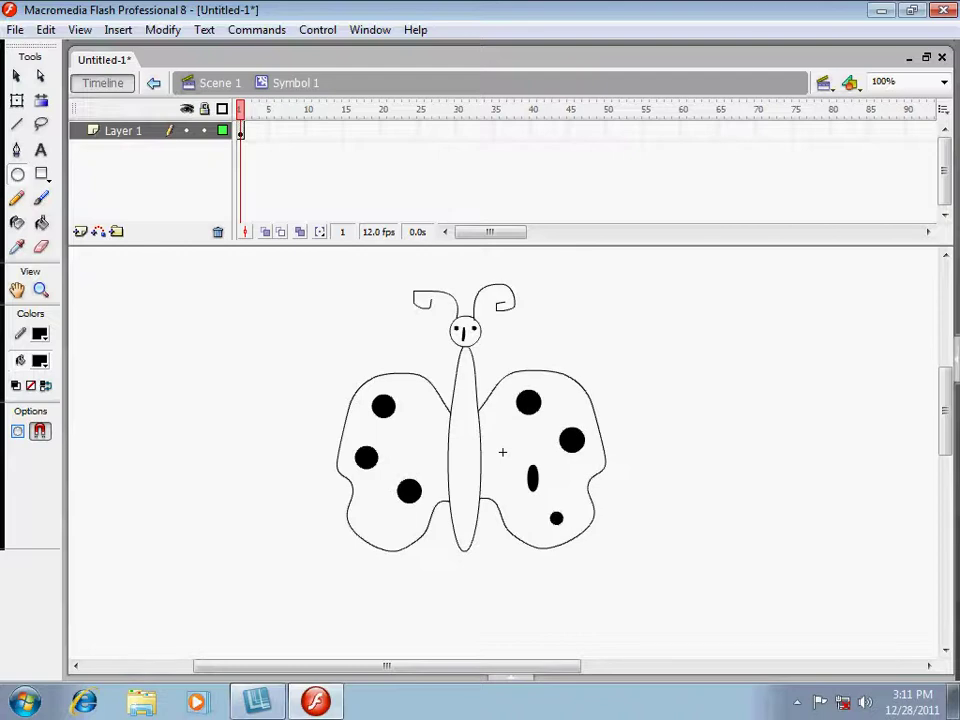
pyautogui.hotkey('ctrl', 'z')
pyautogui.hotkey('ctrl', 'z')
pyautogui.hotkey('ctrl', 'z')
# Draw two more round black spots down the right wing, below its existing spot.
pyautogui.moveTo(525, 451)
pyautogui.mouseDown()
pyautogui.moveTo(549, 475)
pyautogui.moveTo(553, 525)
pyautogui.mouseUp()
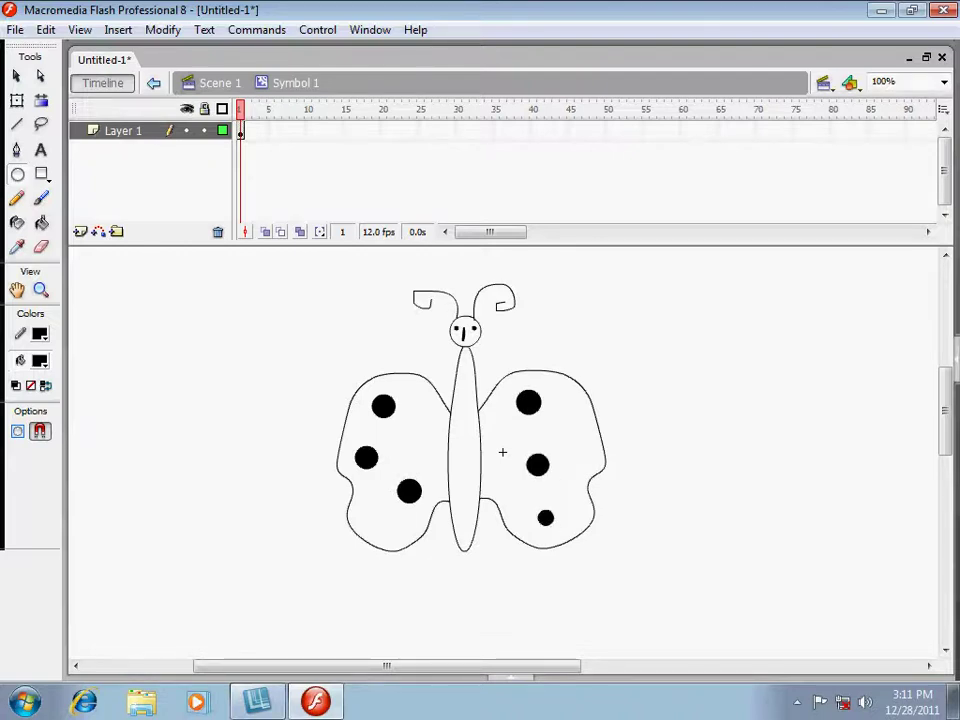
pyautogui.press('l')
pyautogui.press('q')
pyautogui.press('v')
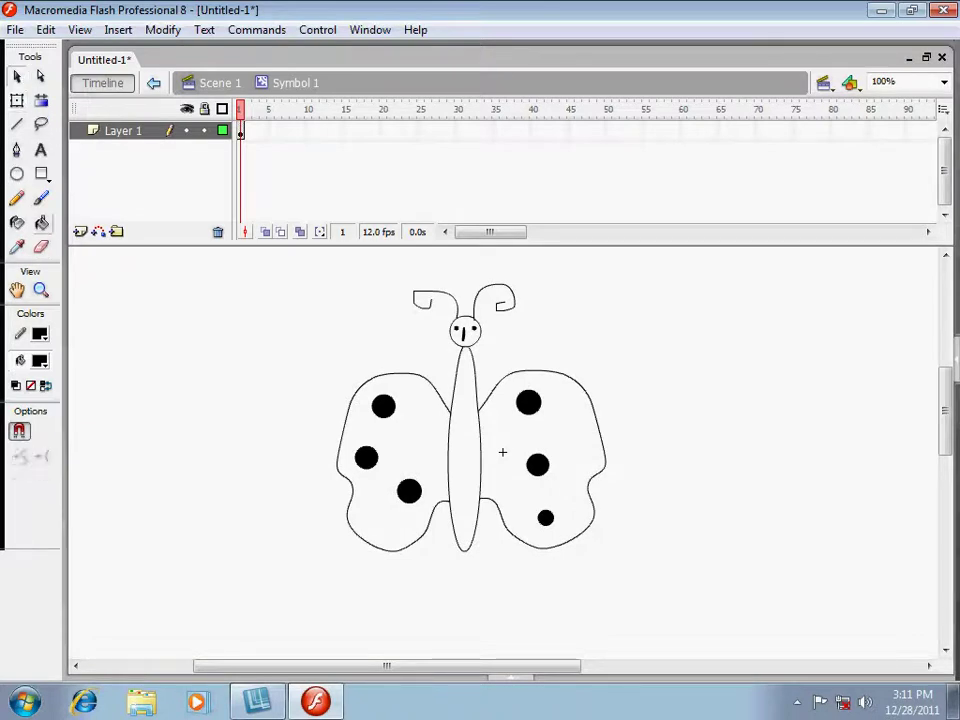
# Fill both butterfly wings with the green radial gradient using the Paint Bucket.
pyautogui.press('k')
pyautogui.click(40, 361)
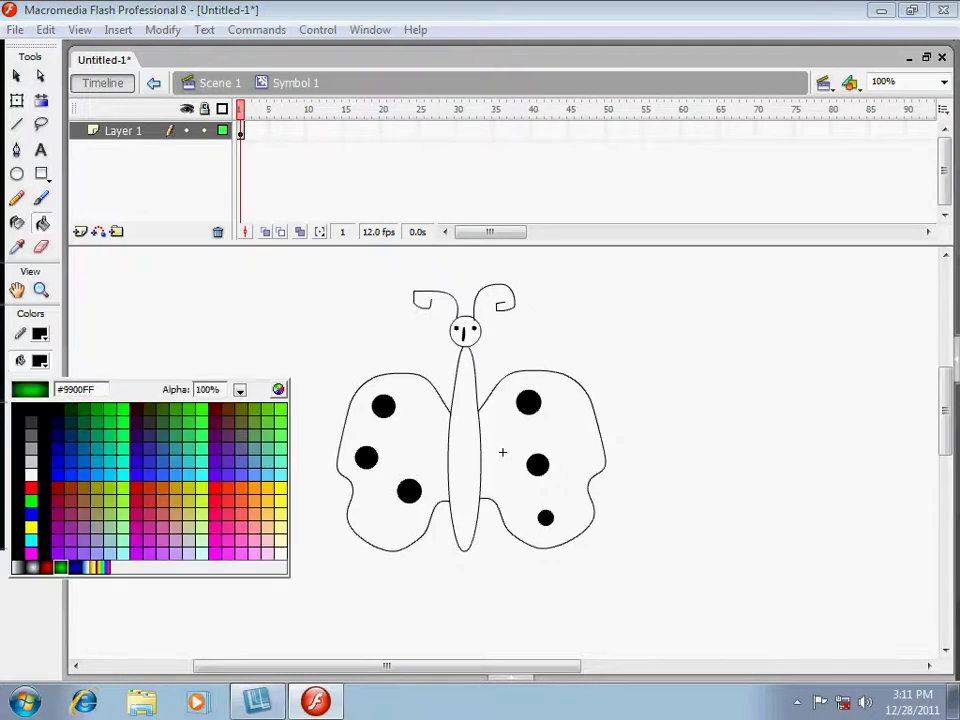
pyautogui.click(61, 567)
pyautogui.click(395, 450)
pyautogui.click(502, 452)
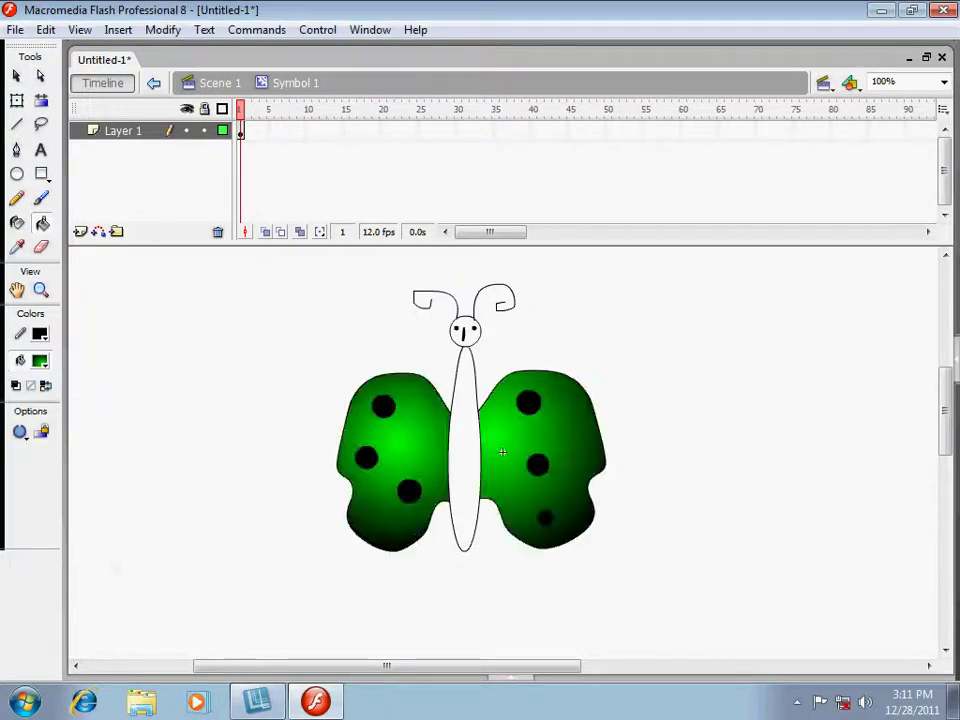
pyautogui.click(40, 361)
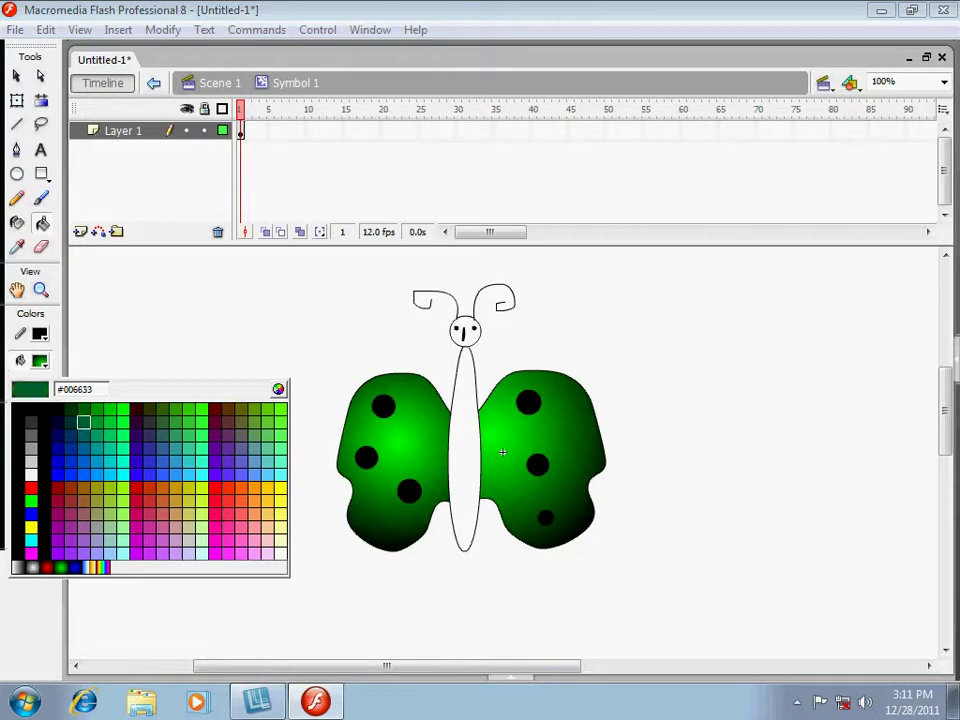
pyautogui.click(61, 567)
# Fill the three spots on the left wing with the rainbow gradient.
pyautogui.click(40, 361)
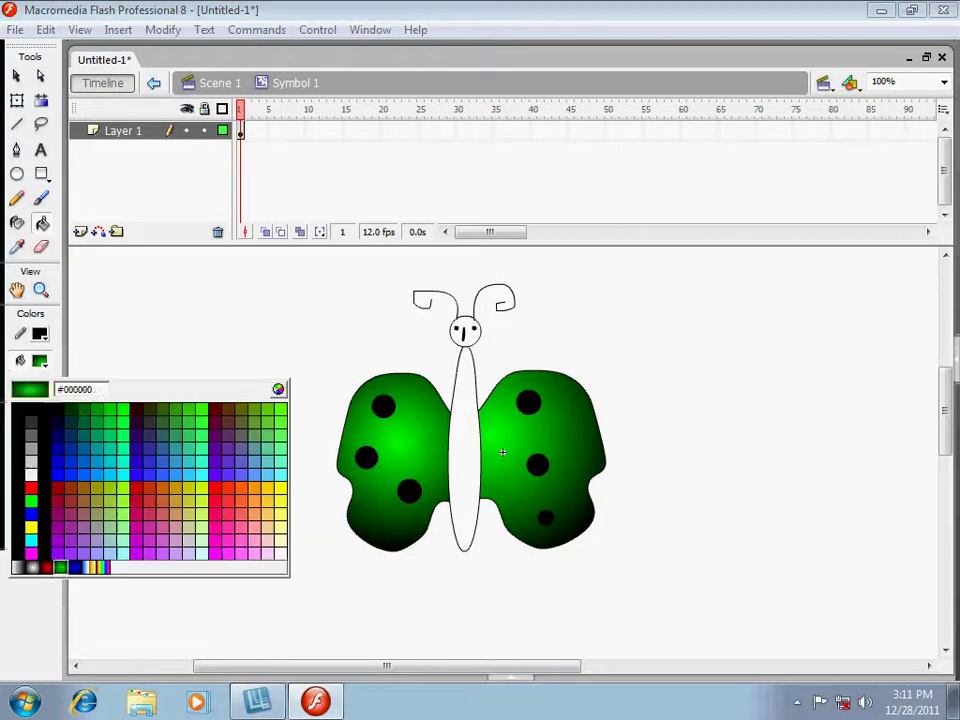
pyautogui.click(102, 567)
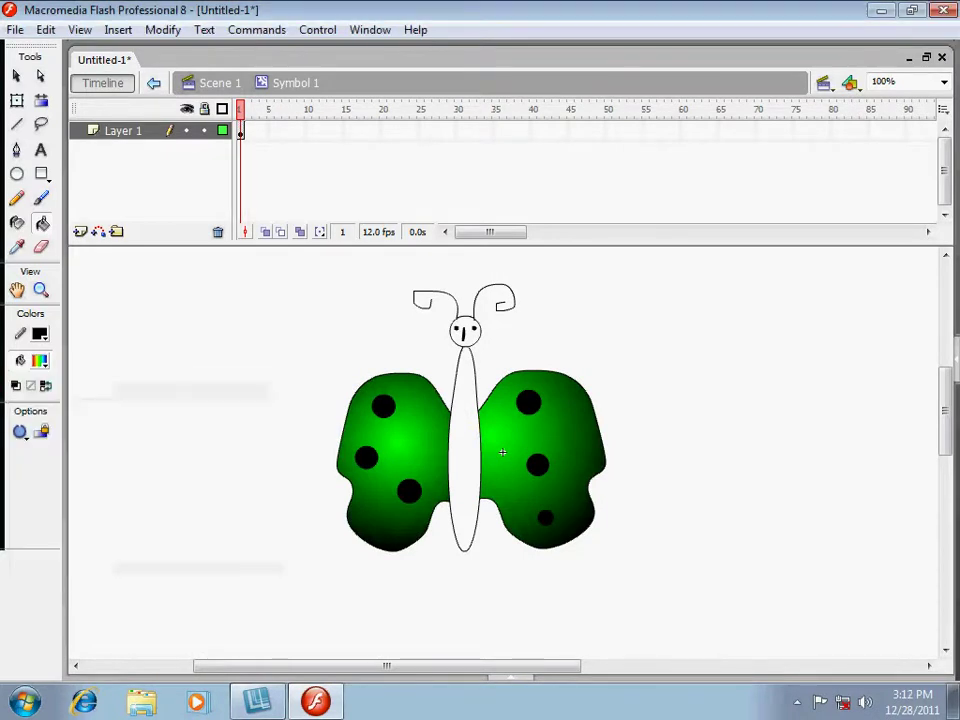
pyautogui.click(383, 406)
pyautogui.click(366, 457)
pyautogui.click(408, 490)
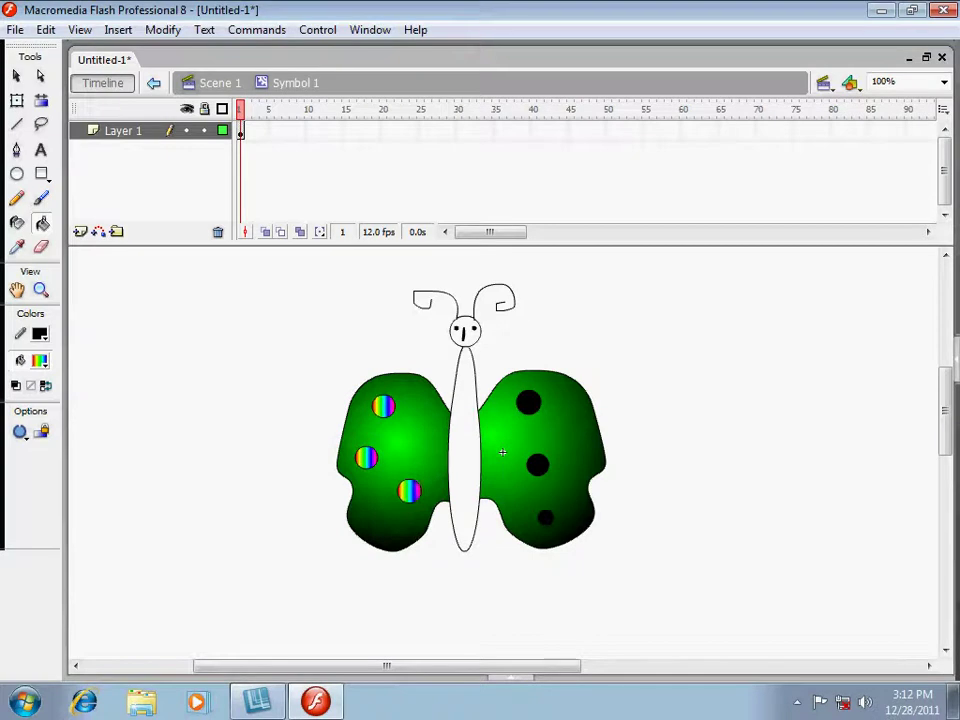
# Fill the three spots on the right wing with the rainbow gradient, undoing any fill that lands on the wing itself.
pyautogui.click(528, 402)
pyautogui.click(502, 452)
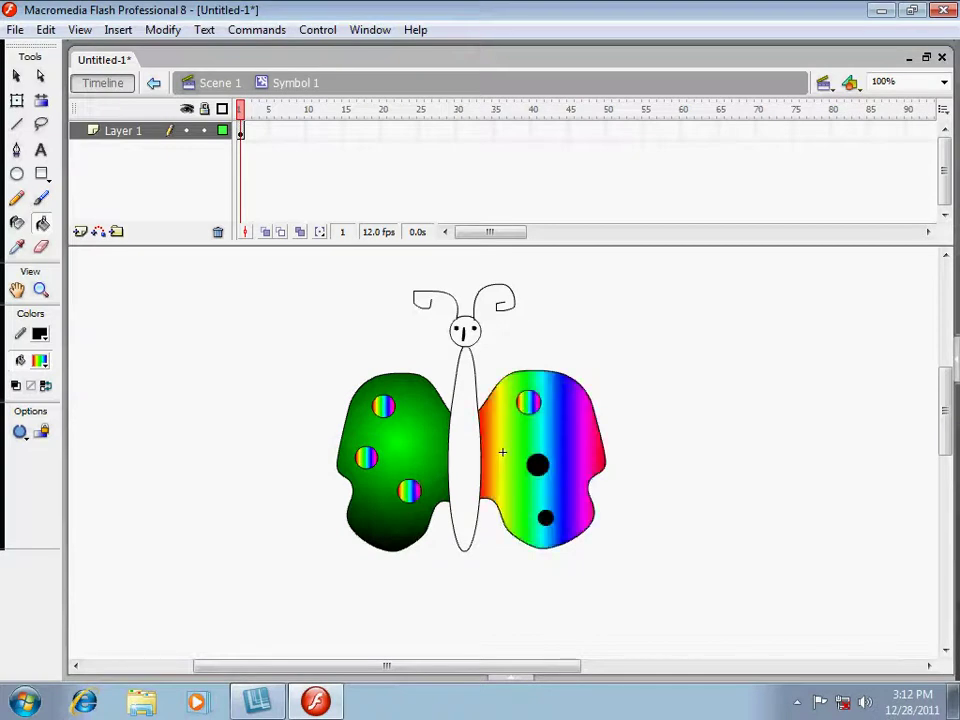
pyautogui.hotkey('ctrl', 'z')
pyautogui.click(537, 463)
pyautogui.click(502, 452)
pyautogui.hotkey('ctrl', 'z')
pyautogui.click(545, 517)
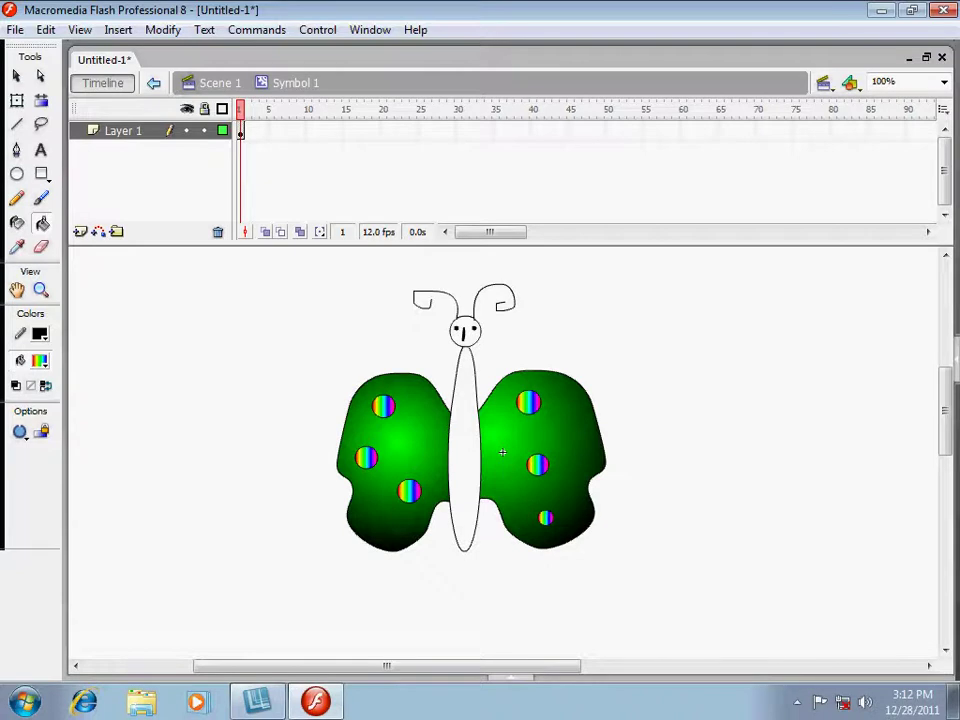
# Fill the butterfly's body and head with the red radial gradient.
pyautogui.click(40, 361)
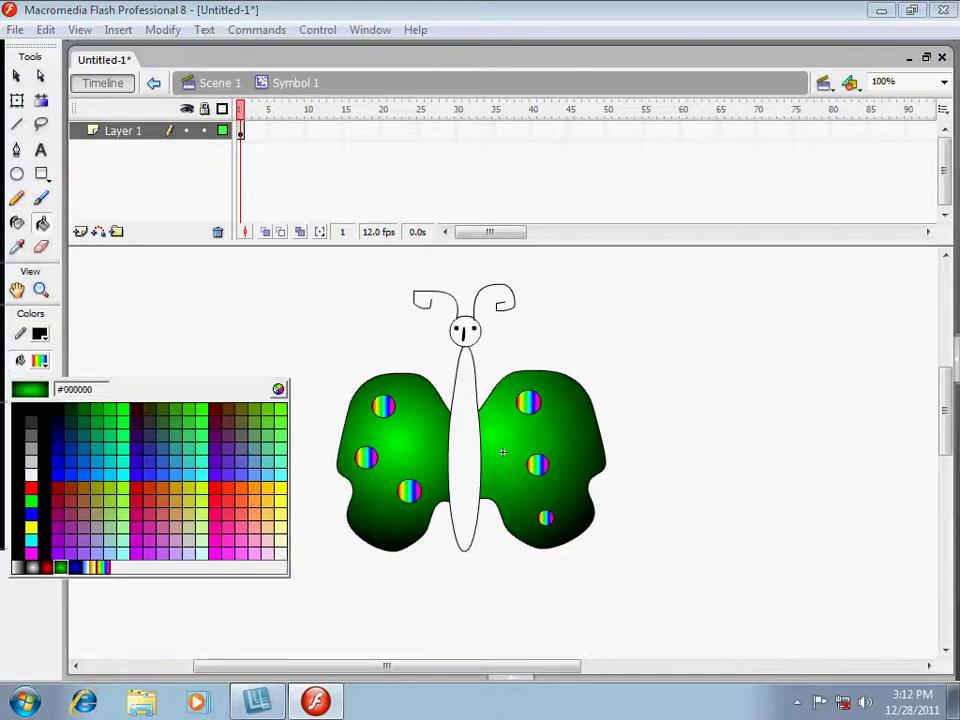
pyautogui.click(47, 568)
pyautogui.click(465, 450)
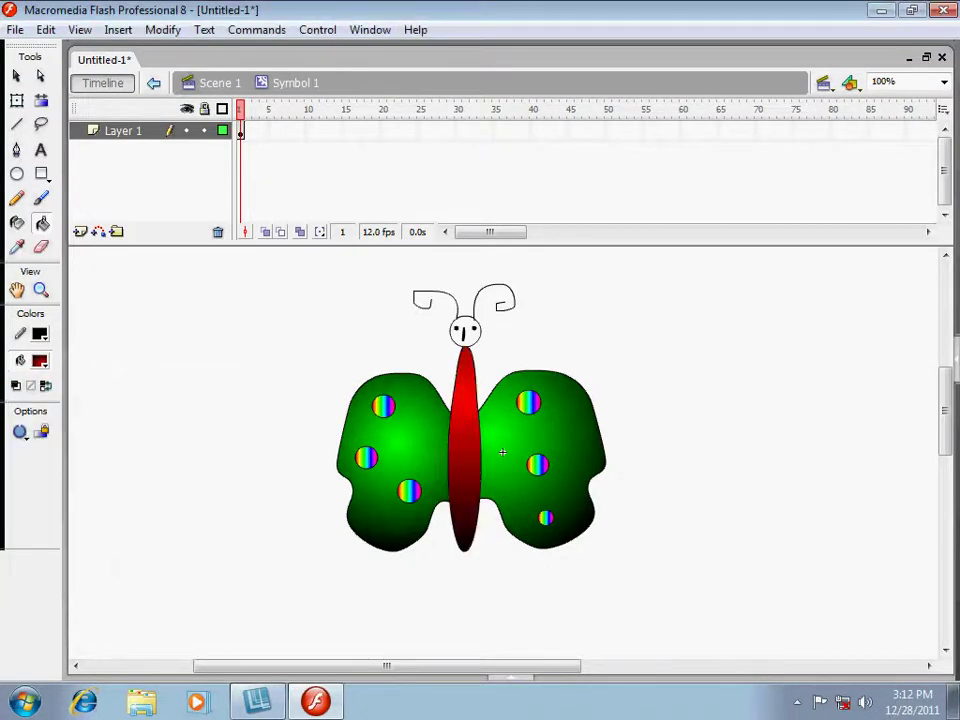
pyautogui.click(465, 337)
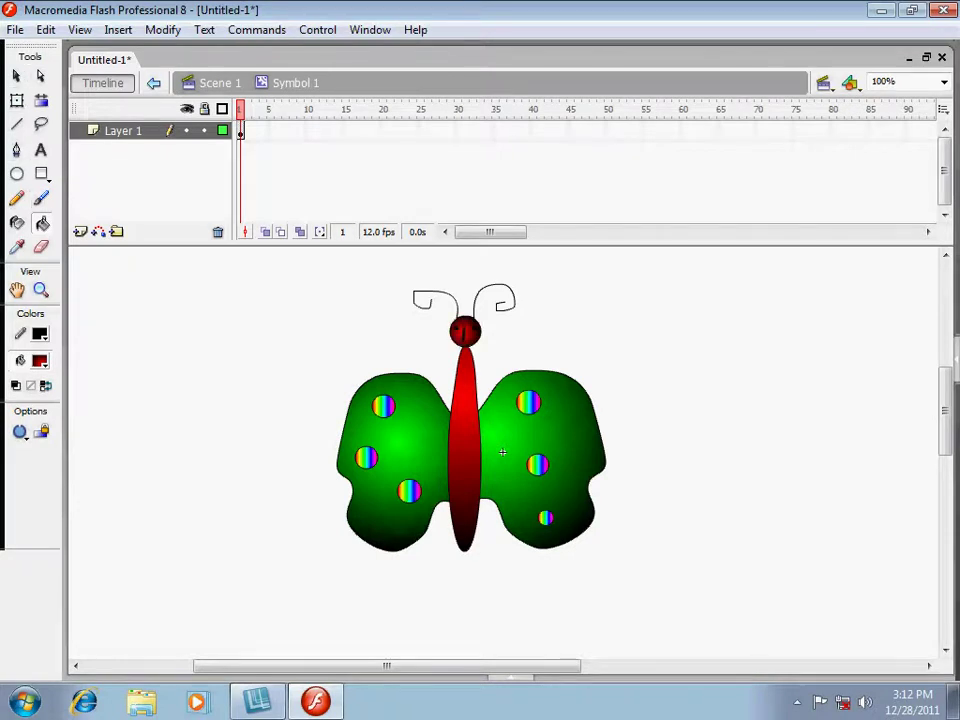
# Select the entire butterfly and convert it to a graphic symbol named Symbol 2.
pyautogui.click(16, 75)
pyautogui.moveTo(276, 251); pyautogui.dragTo(682, 577)
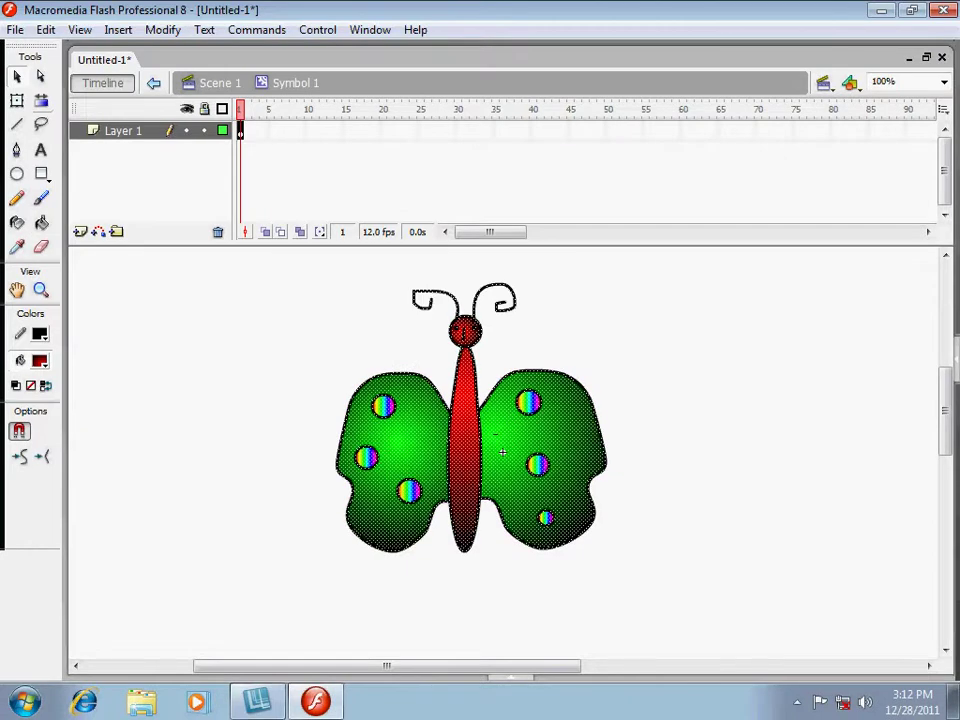
pyautogui.press('F8')
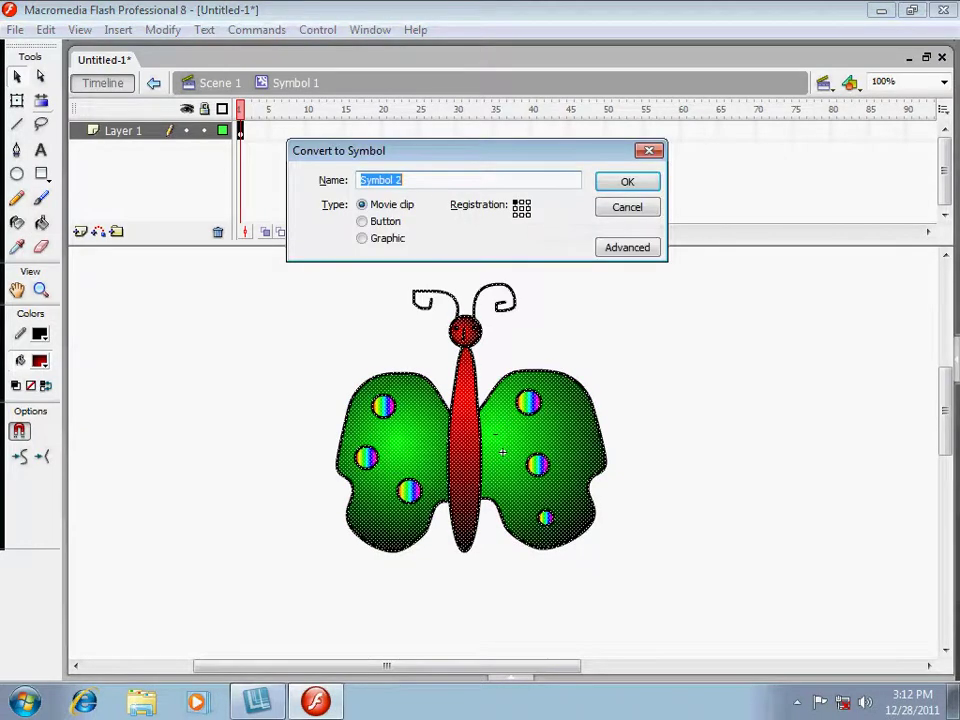
pyautogui.click(374, 238)
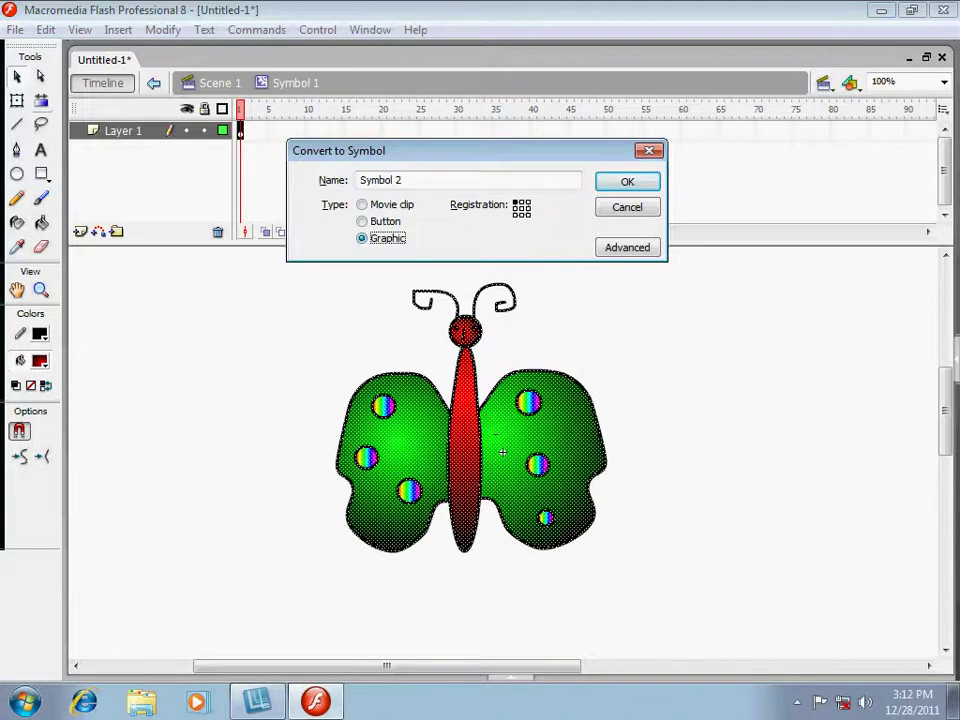
pyautogui.press('Return')
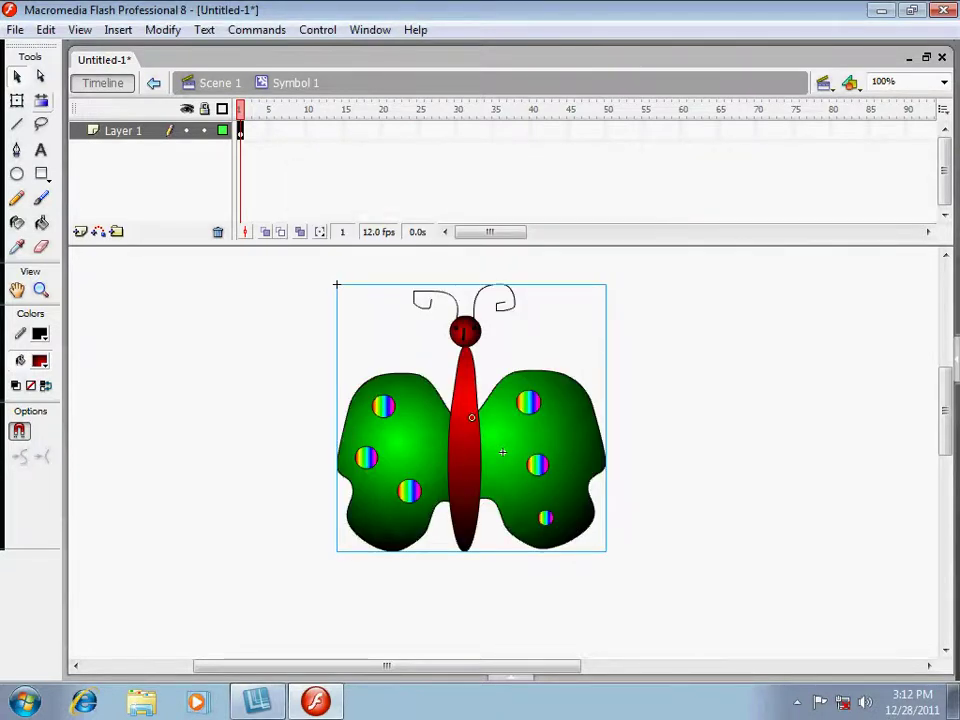
# Scale the butterfly down slightly about its centre with Free Transform and deselect it.
pyautogui.press('q')
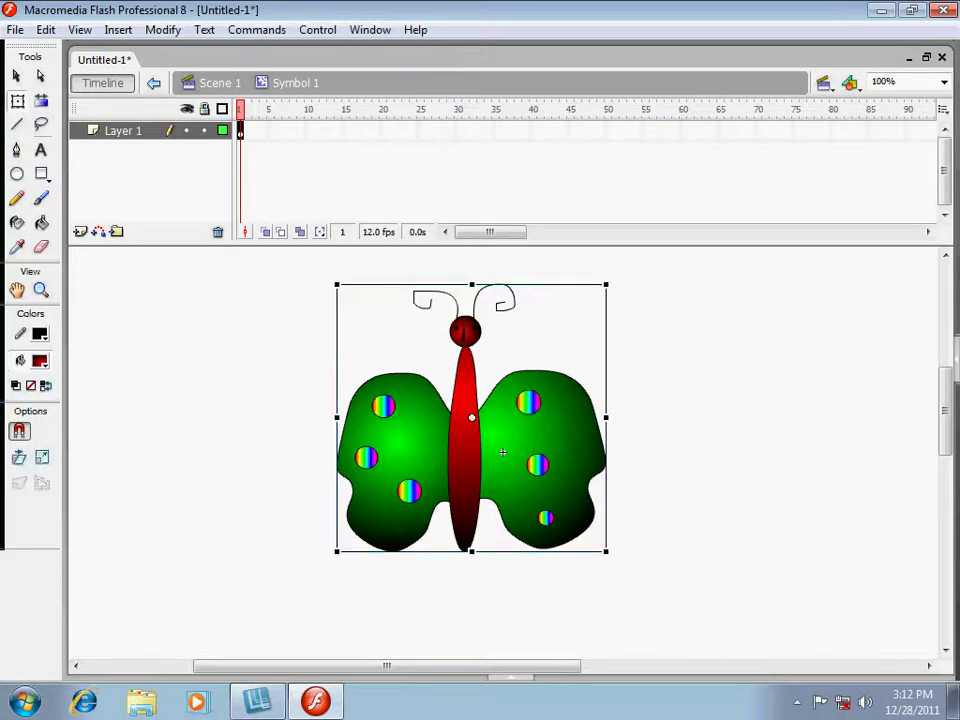
pyautogui.moveTo(606, 284); pyautogui.dragTo(586, 314)
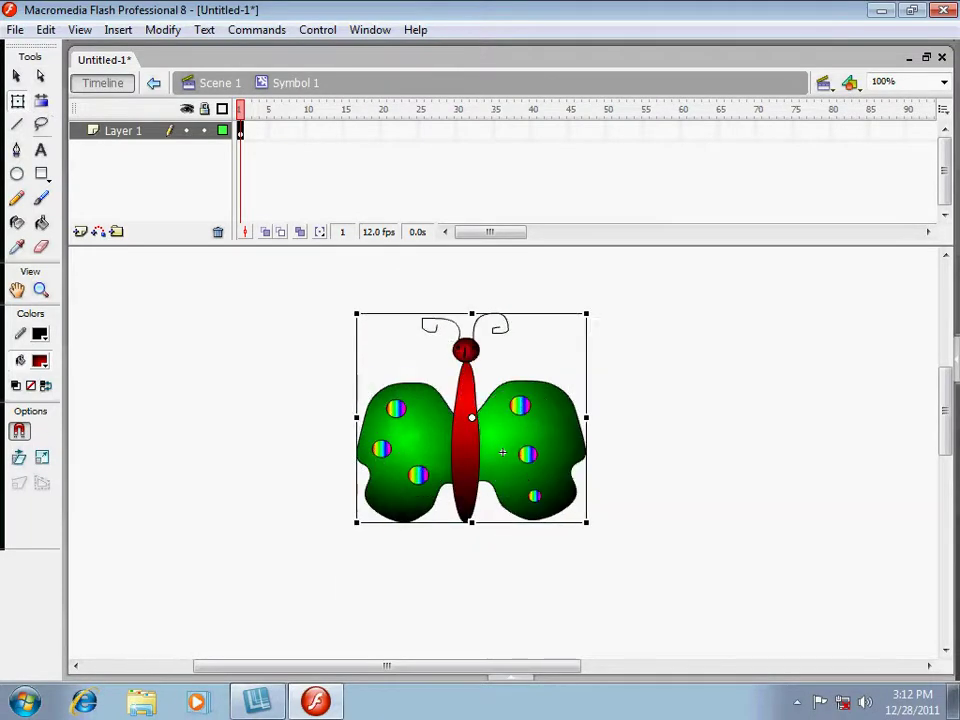
pyautogui.press('Escape')
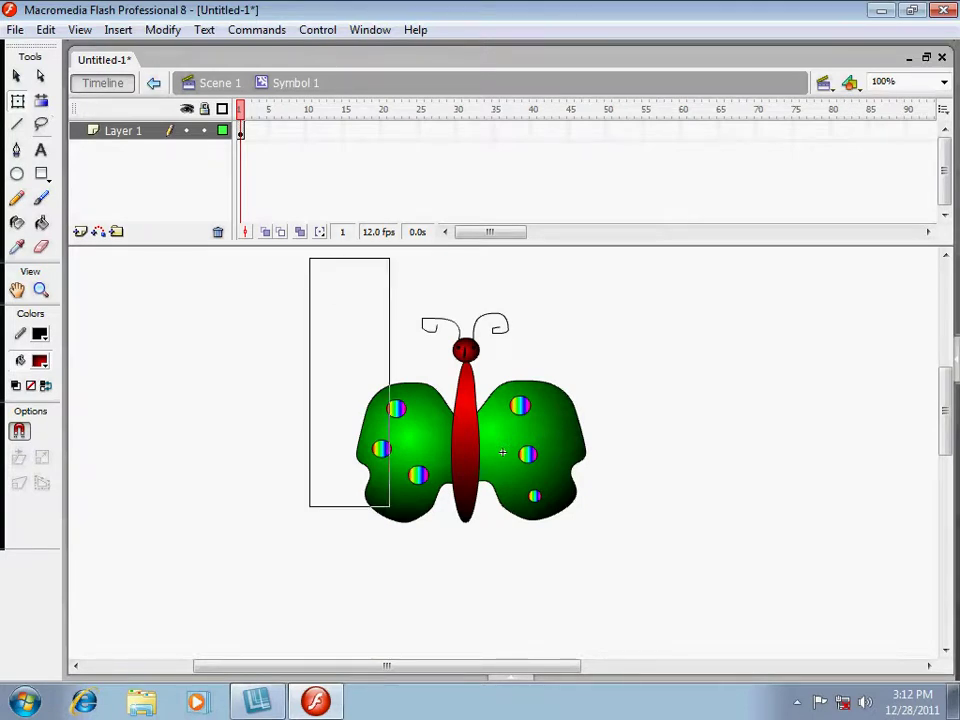
# Add successive keyframes up to frame 21, alternately narrowing and widening the butterfly to make its wings flap.
pyautogui.click(502, 453)
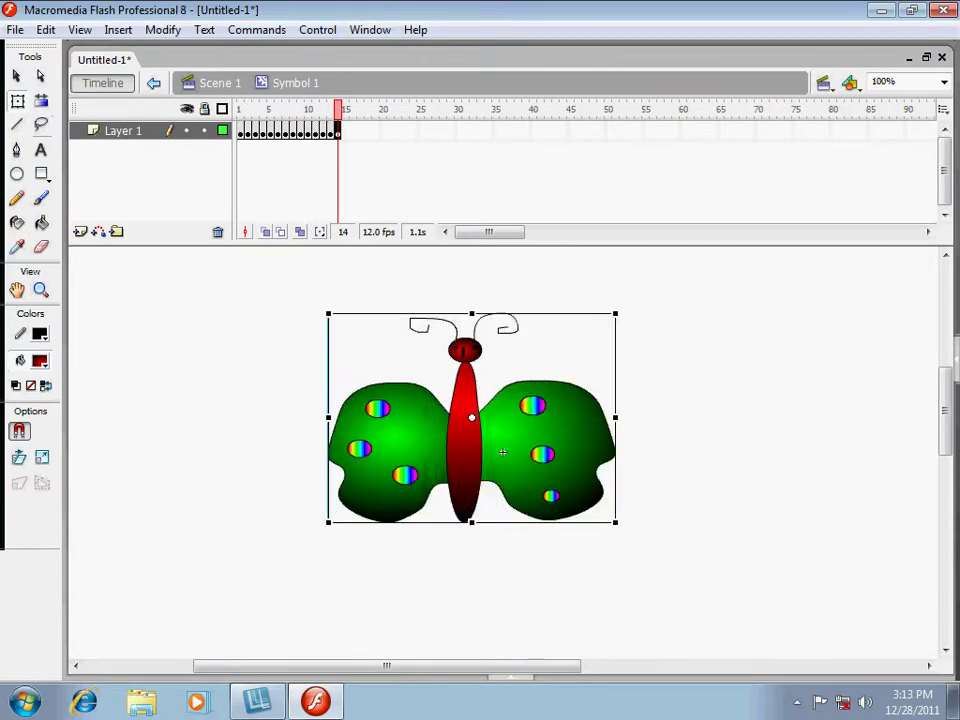
pyautogui.press('F6')
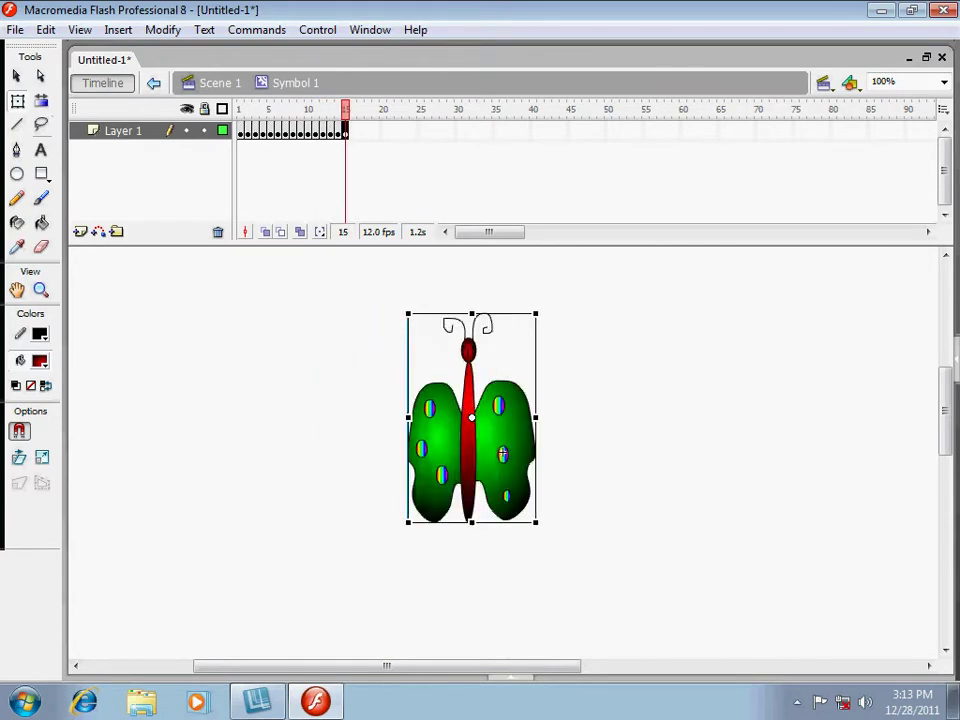
pyautogui.press('F6')
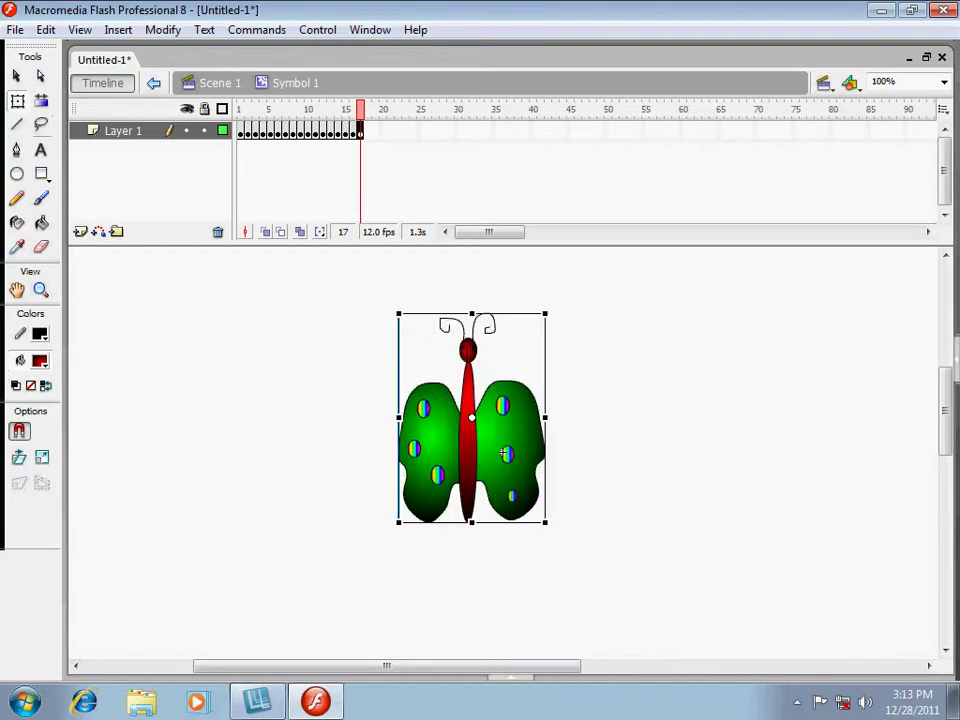
pyautogui.press('F6')
pyautogui.press('F6')
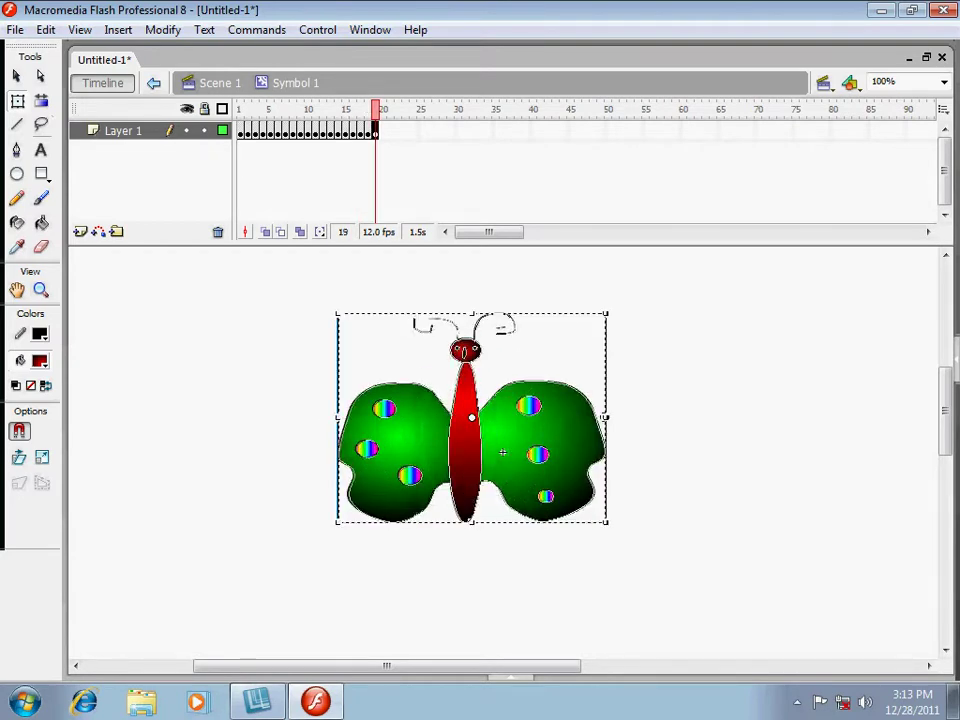
pyautogui.press('F6')
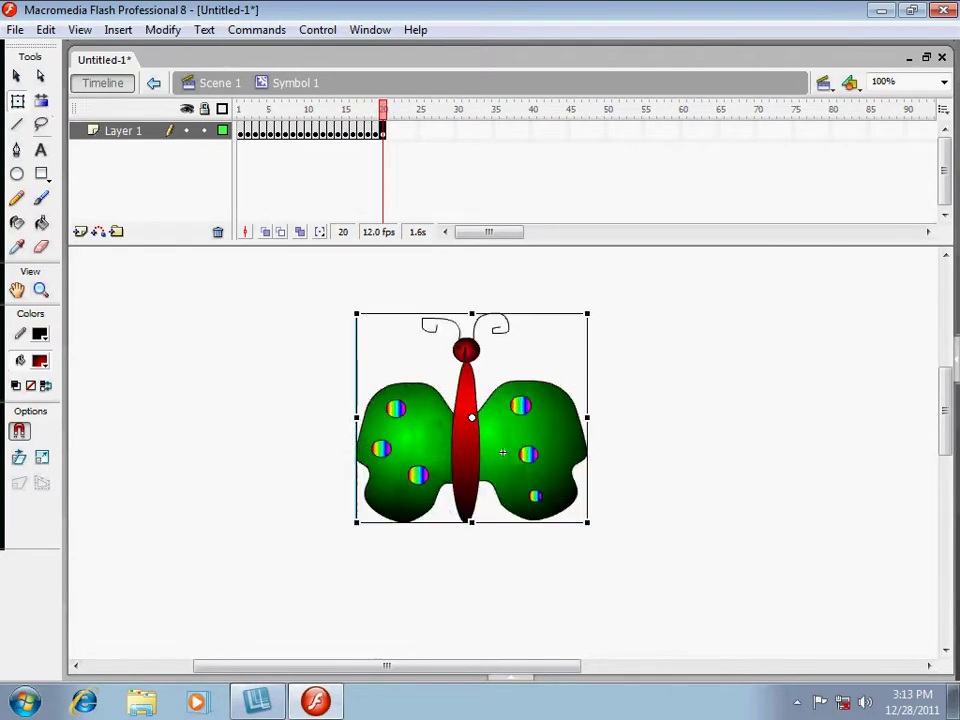
pyautogui.press('F6')
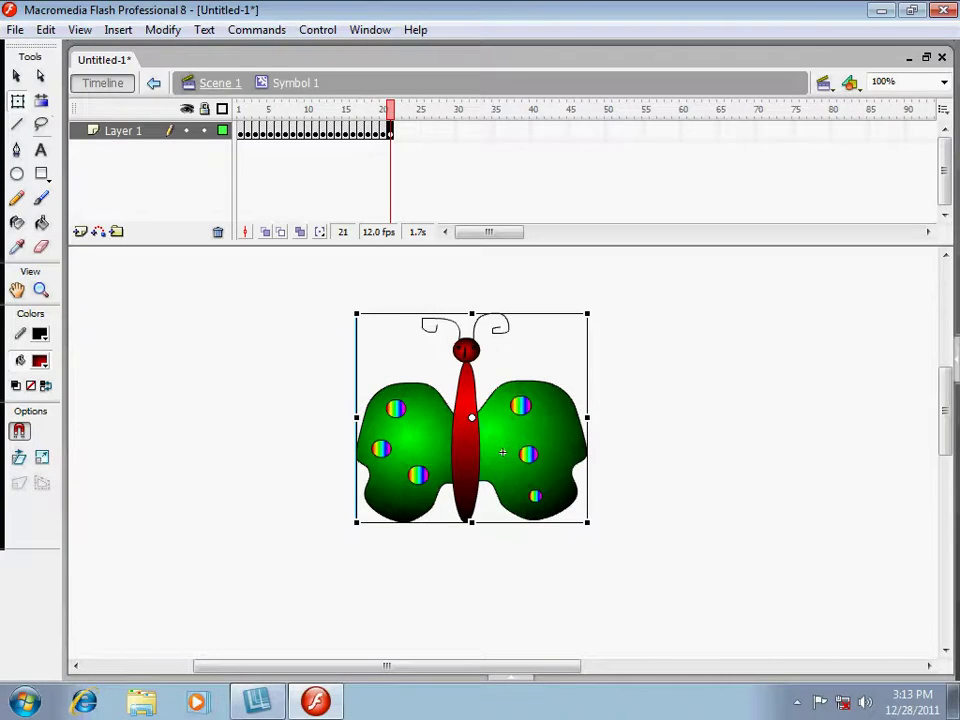
# Return to Scene 1 and place the Symbol 1 movie clip from the library across the stage's left edge.
pyautogui.click(220, 83)
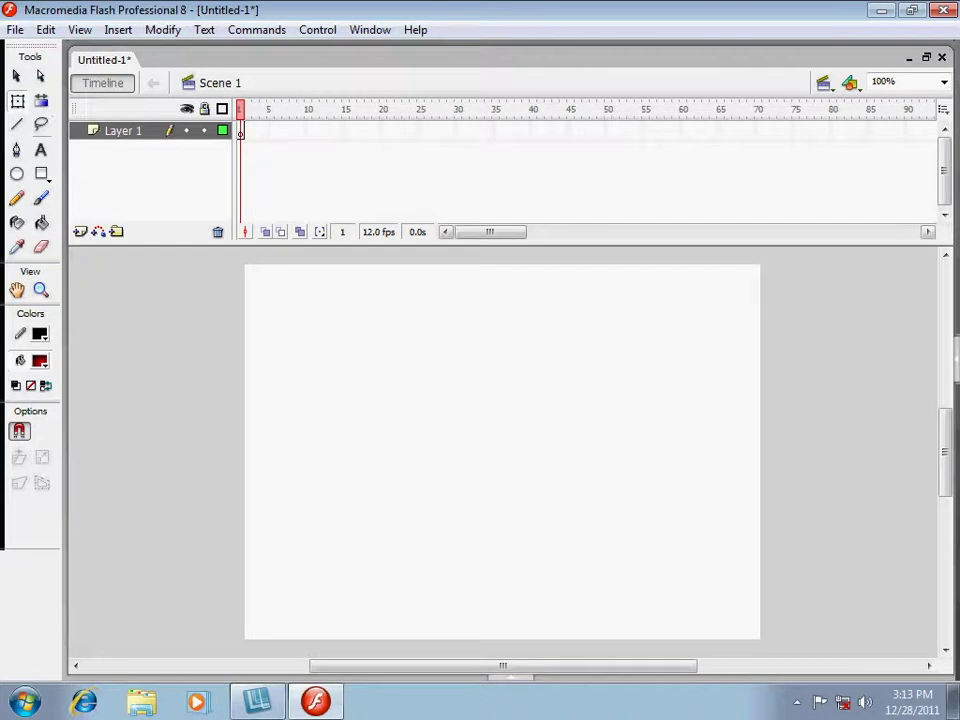
pyautogui.hotkey('ctrl', 'l')
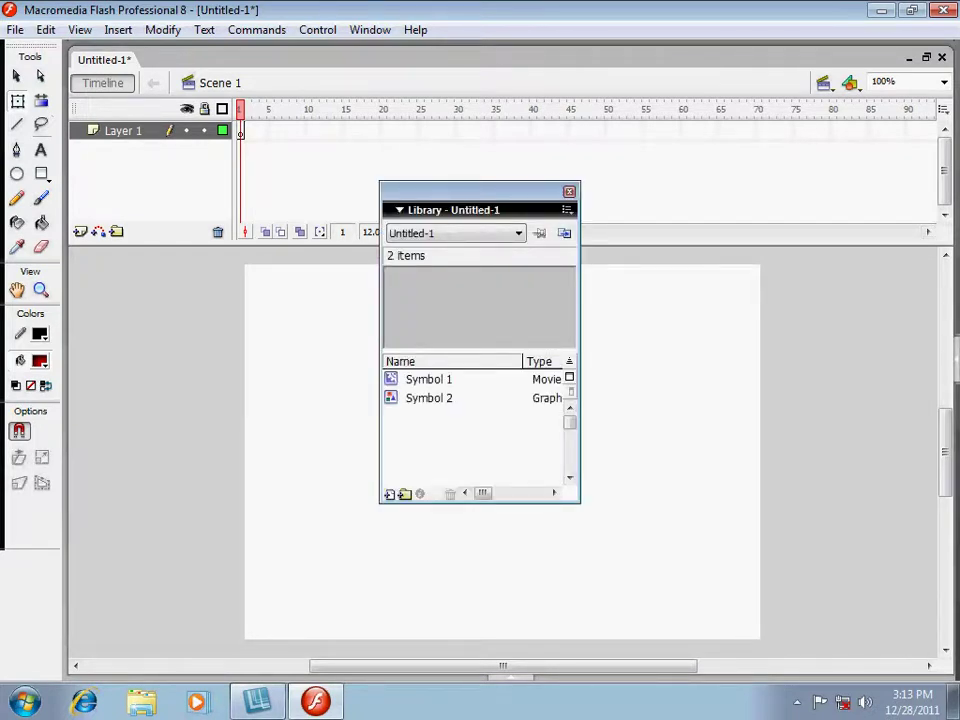
pyautogui.moveTo(580, 345); pyautogui.dragTo(714, 345)
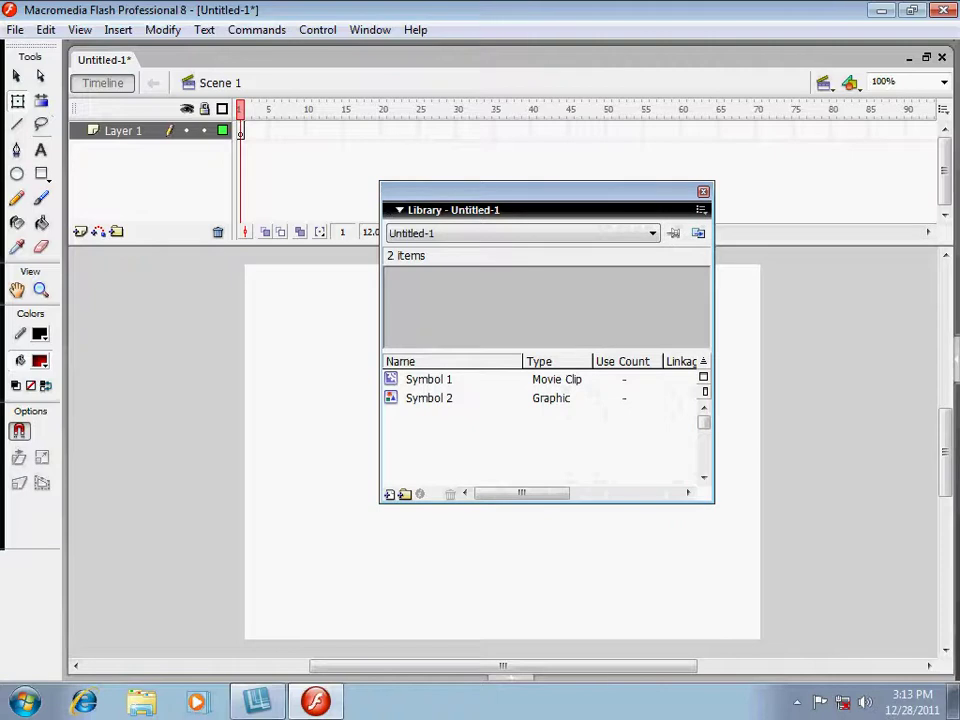
pyautogui.click(429, 379)
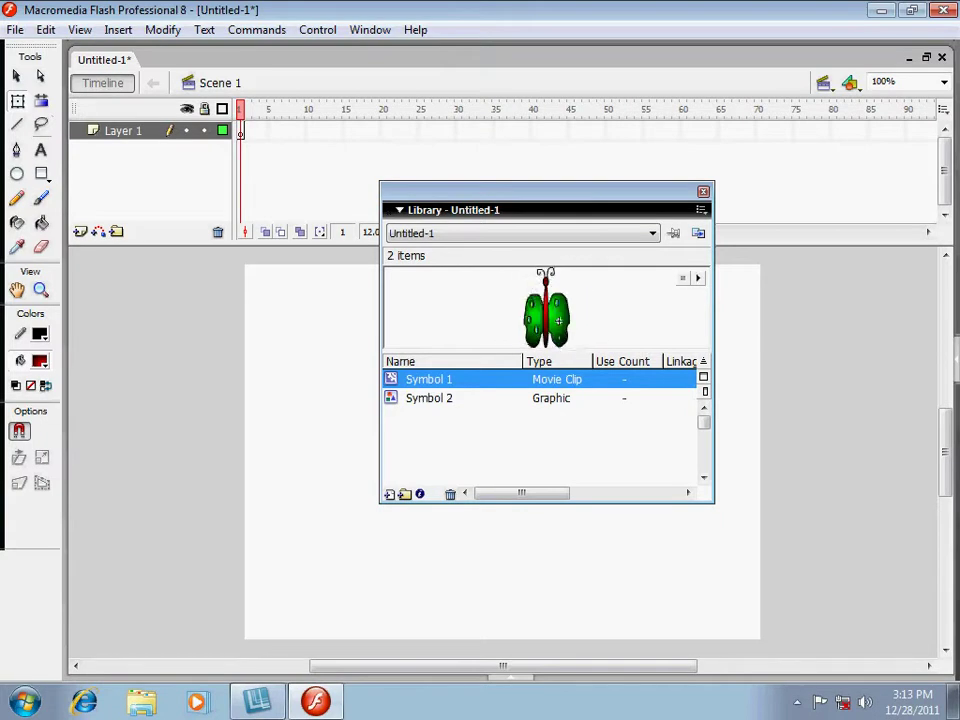
pyautogui.moveTo(546, 308); pyautogui.dragTo(262, 410)
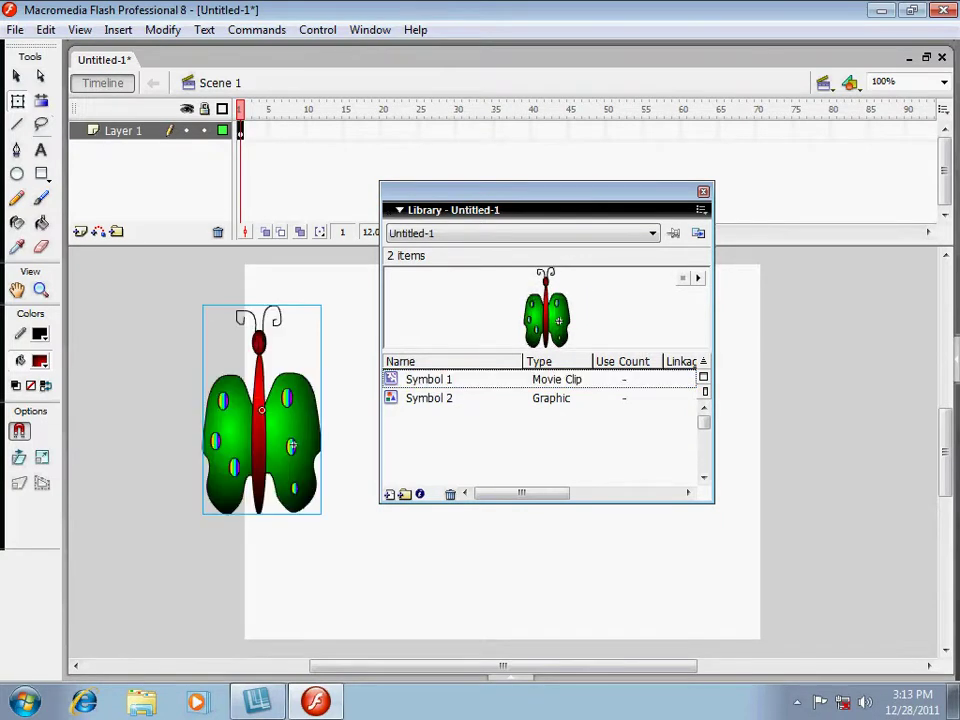
# Play the wing-flapping animation of Symbol 1 in the library preview, and close the library.
pyautogui.press('Down')
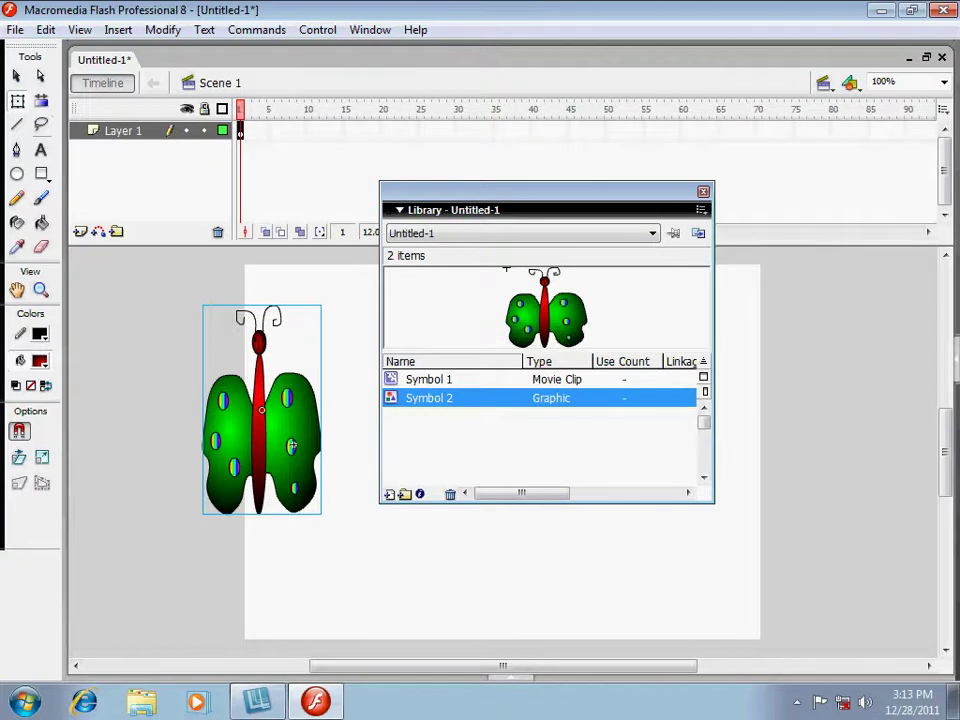
pyautogui.press('Up')
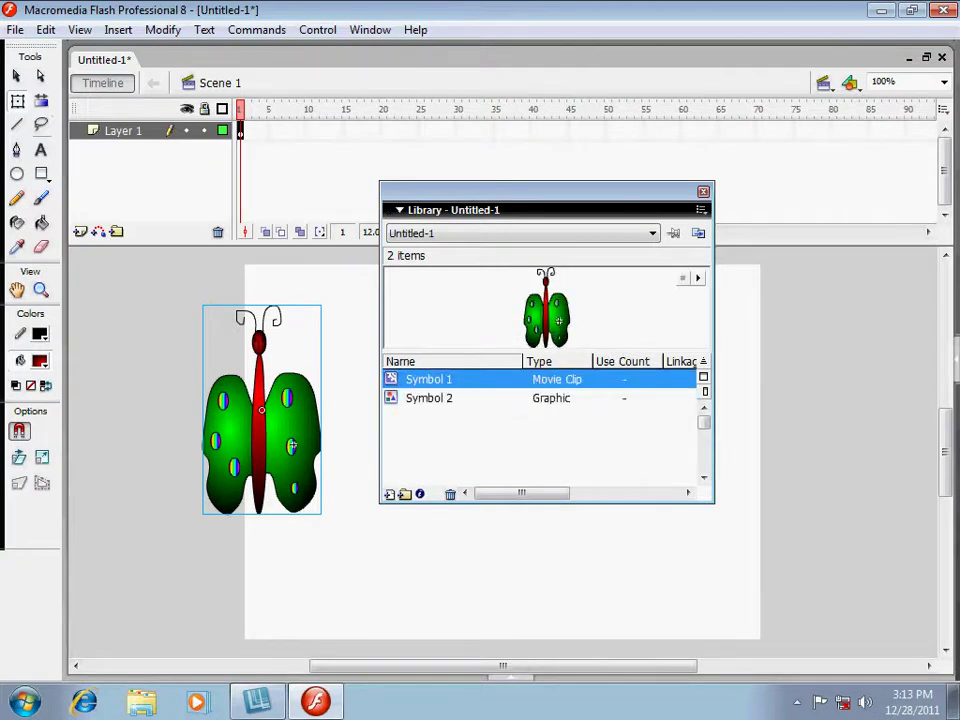
pyautogui.click(698, 278)
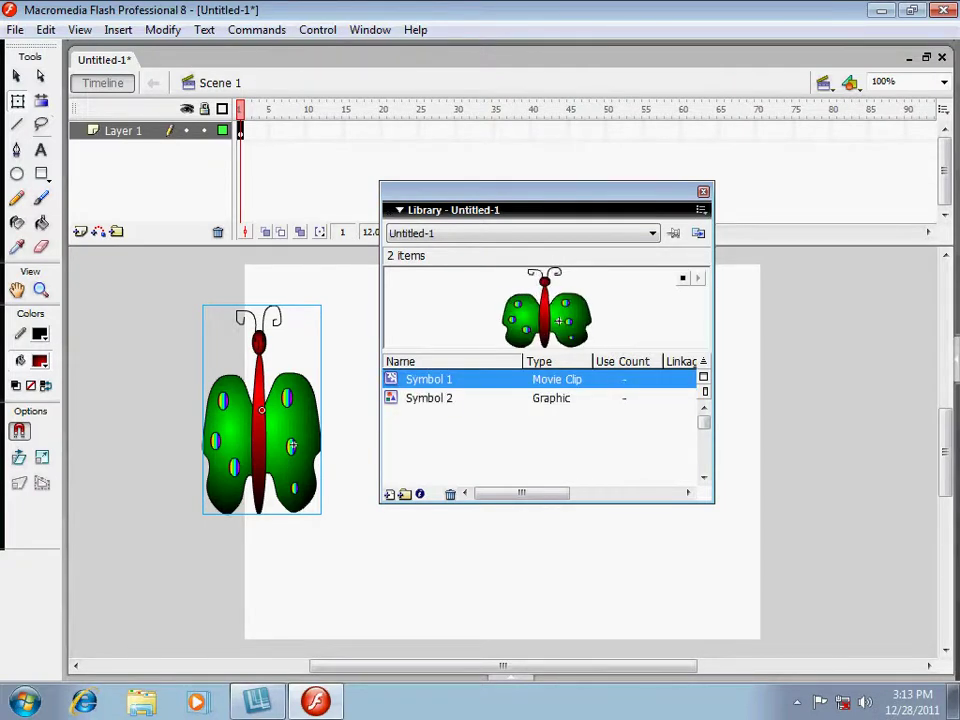
pyautogui.hotkey('ctrl', 'l')
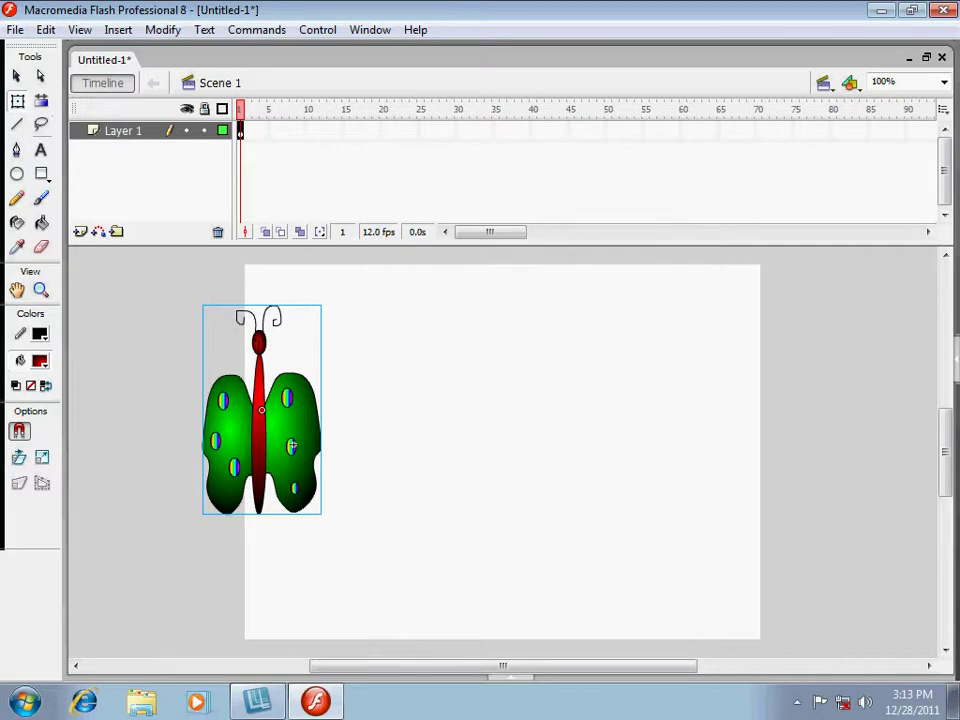
# Widen the butterfly instance on the stage to about twice its width about its centre with Free Transform.
pyautogui.press('q')
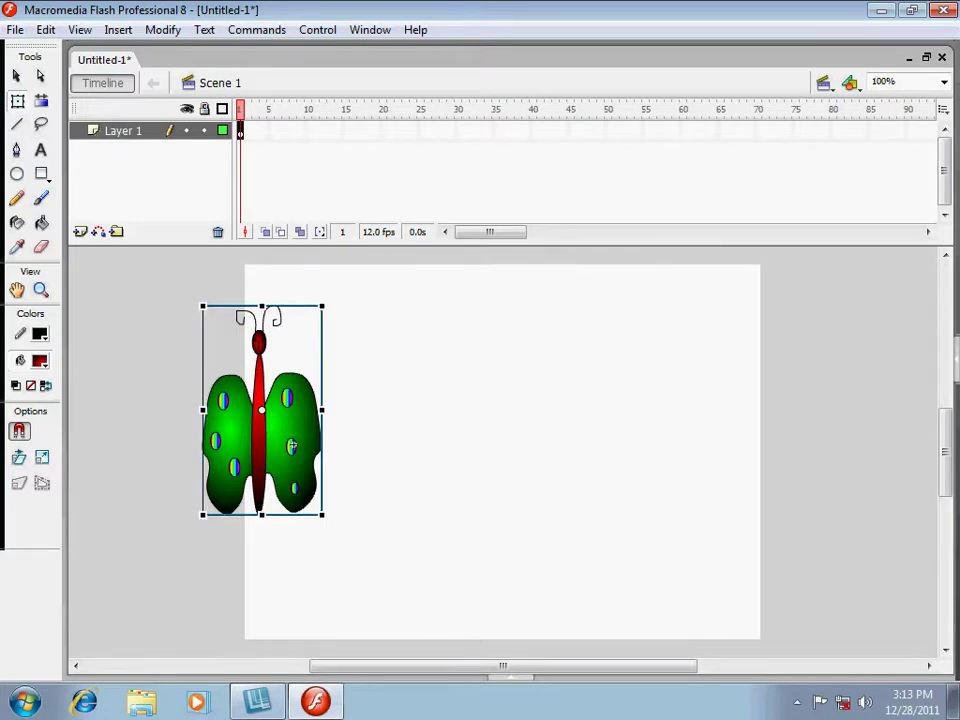
pyautogui.moveTo(322, 410); pyautogui.dragTo(386, 410)
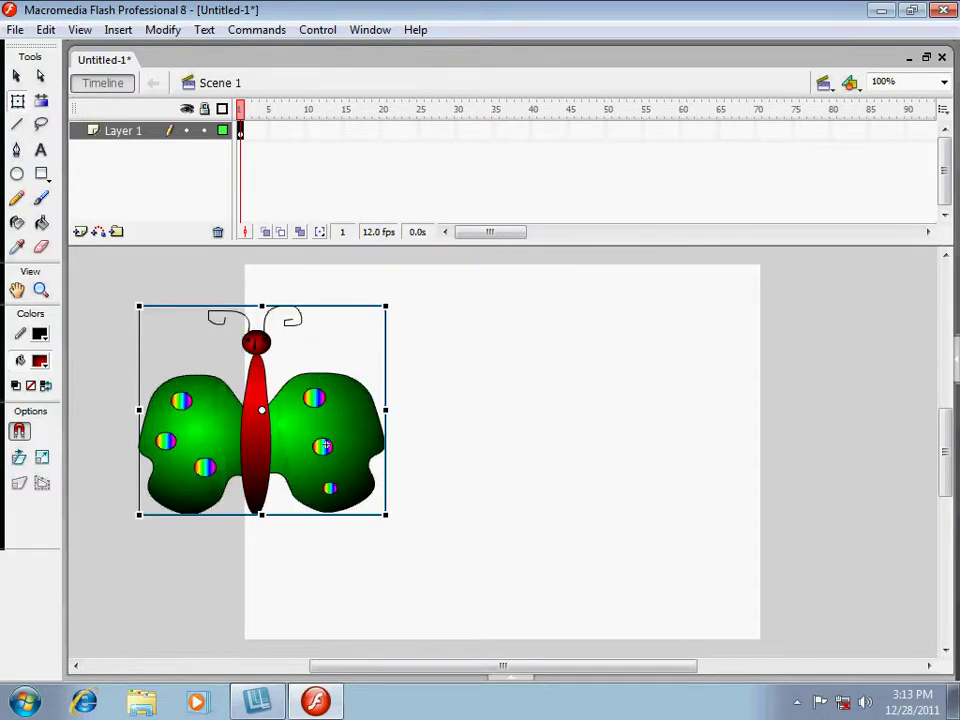
# Shrink the butterfly instance to about half its width with Free Transform and move it just outside the stage's lower-left edge.
pyautogui.moveTo(262, 306); pyautogui.dragTo(262, 322)
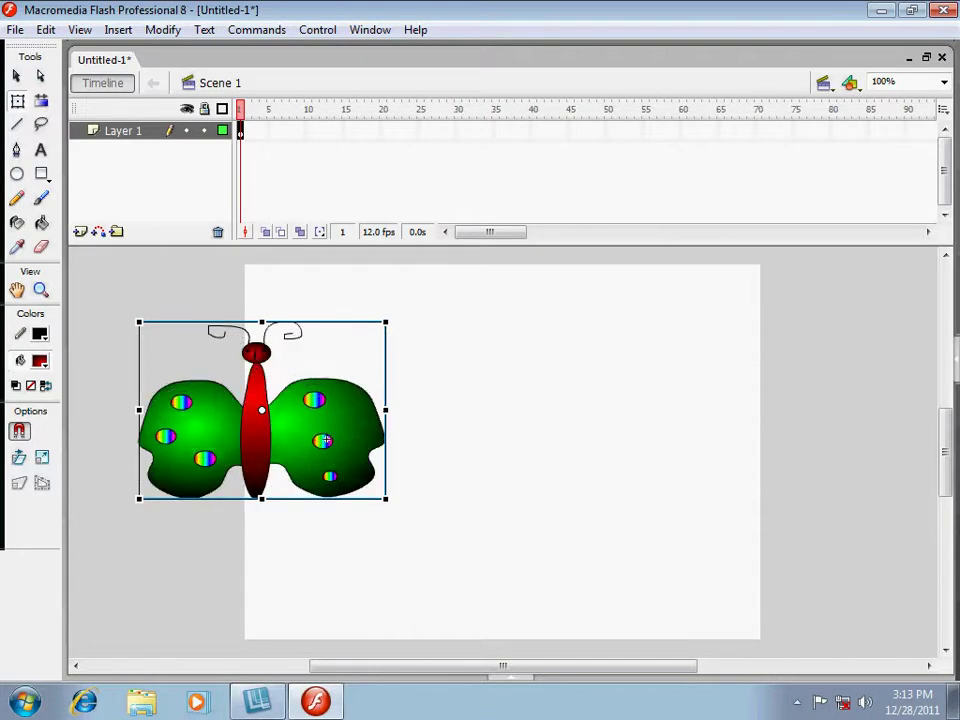
pyautogui.moveTo(386, 410); pyautogui.dragTo(360, 410)
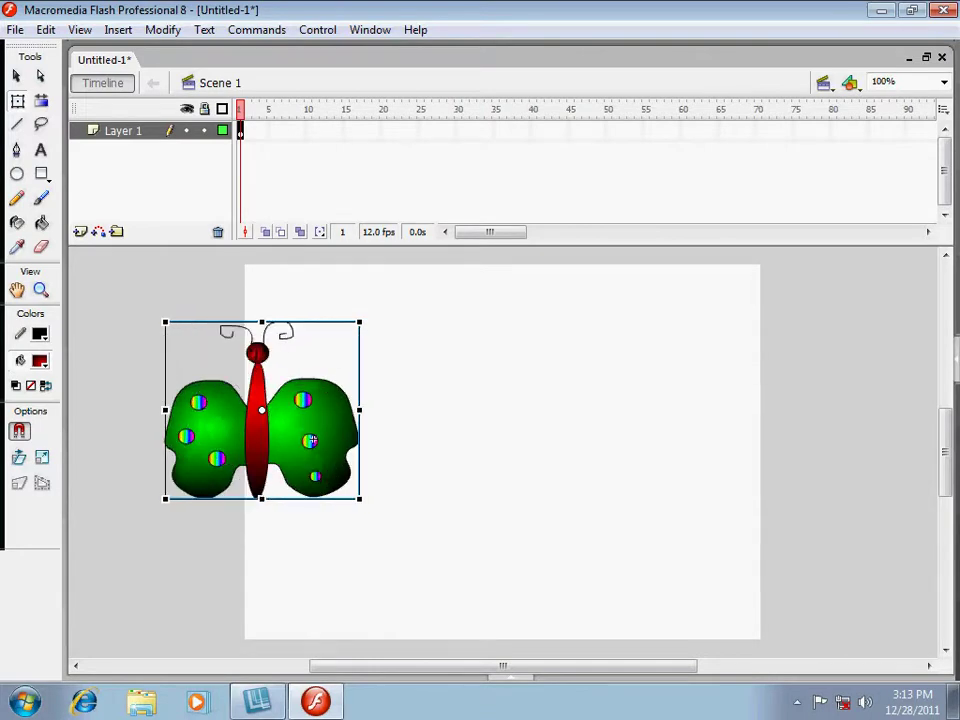
pyautogui.moveTo(311, 440); pyautogui.dragTo(210, 554)
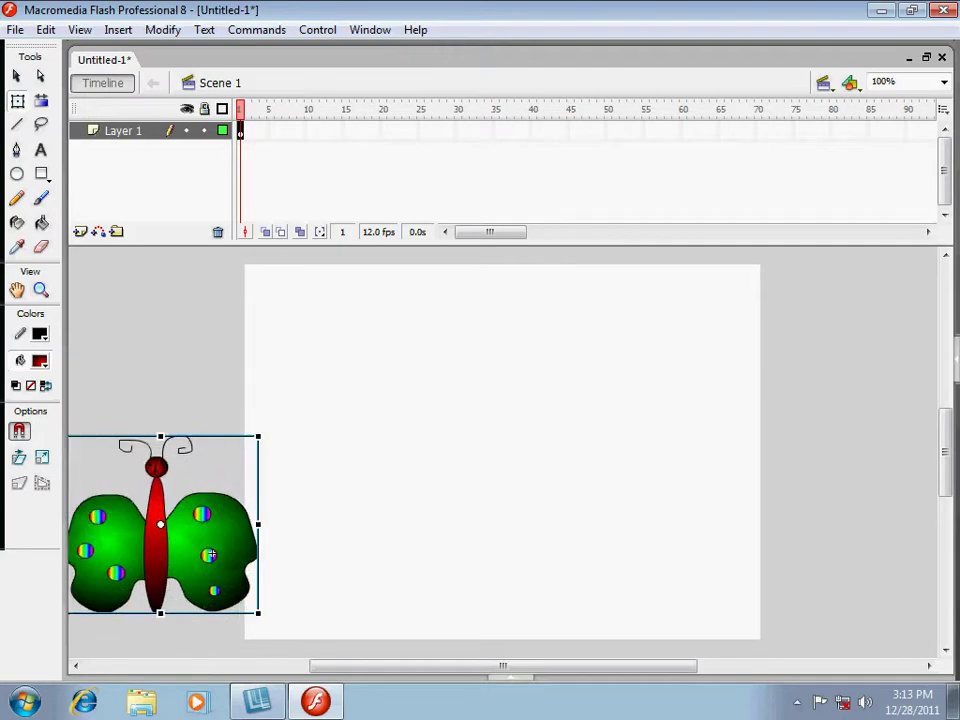
pyautogui.moveTo(258, 436); pyautogui.dragTo(225, 458)
pyautogui.click(262, 420)
pyautogui.click(193, 547)
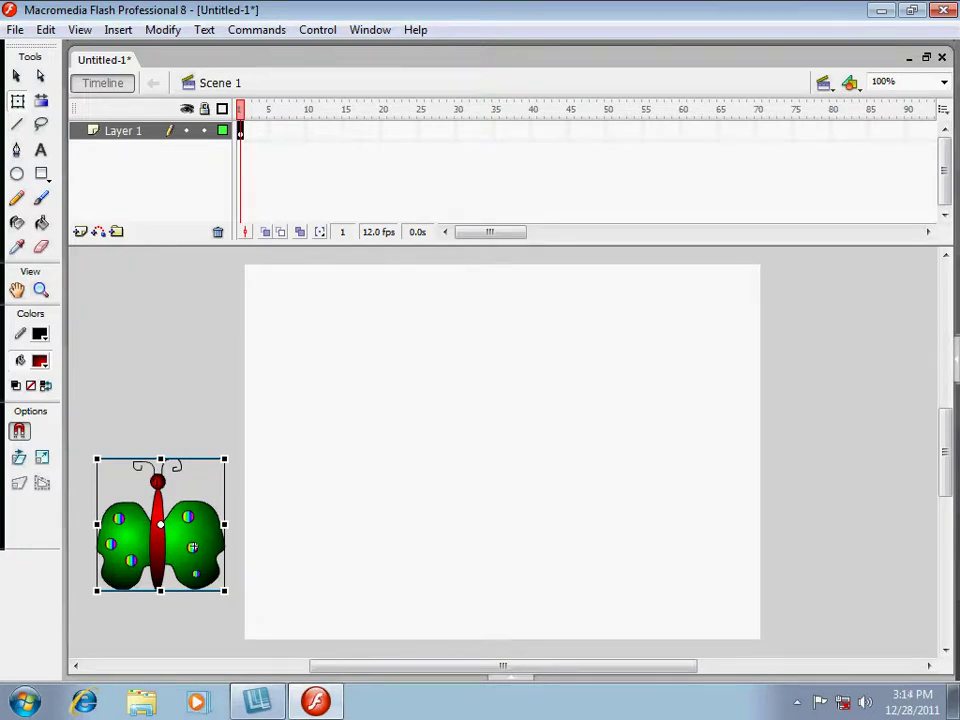
# Add a motion guide layer above Layer 1 and draw a wavy path across the stage with the Pencil, curving back along the lower part.
pyautogui.click(98, 232)
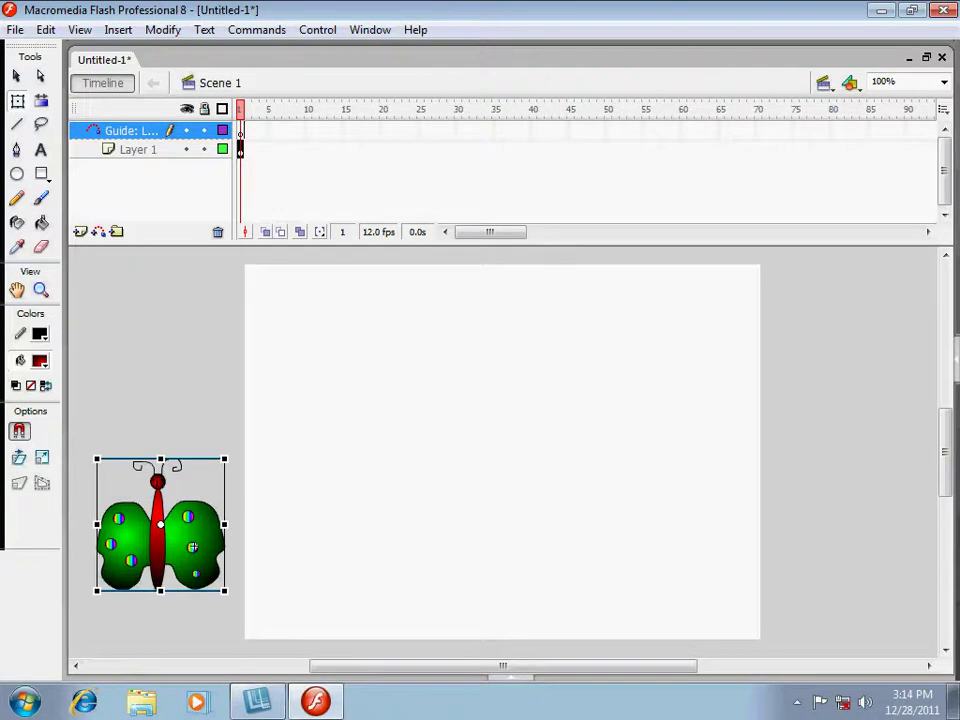
pyautogui.press('y')
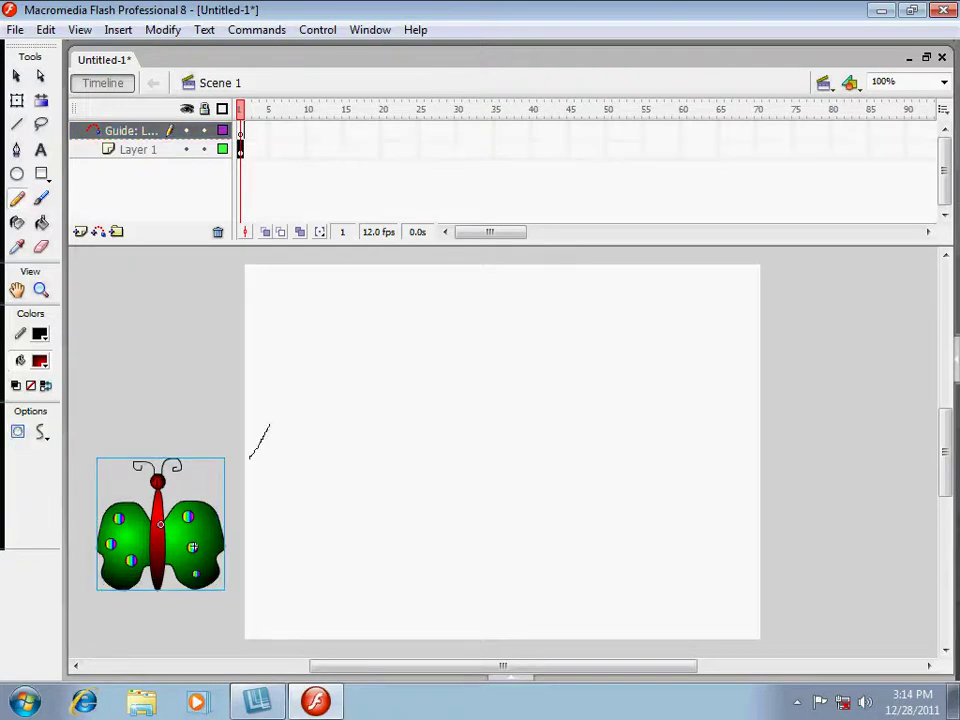
pyautogui.moveTo(285, 395); pyautogui.dragTo(319, 357)
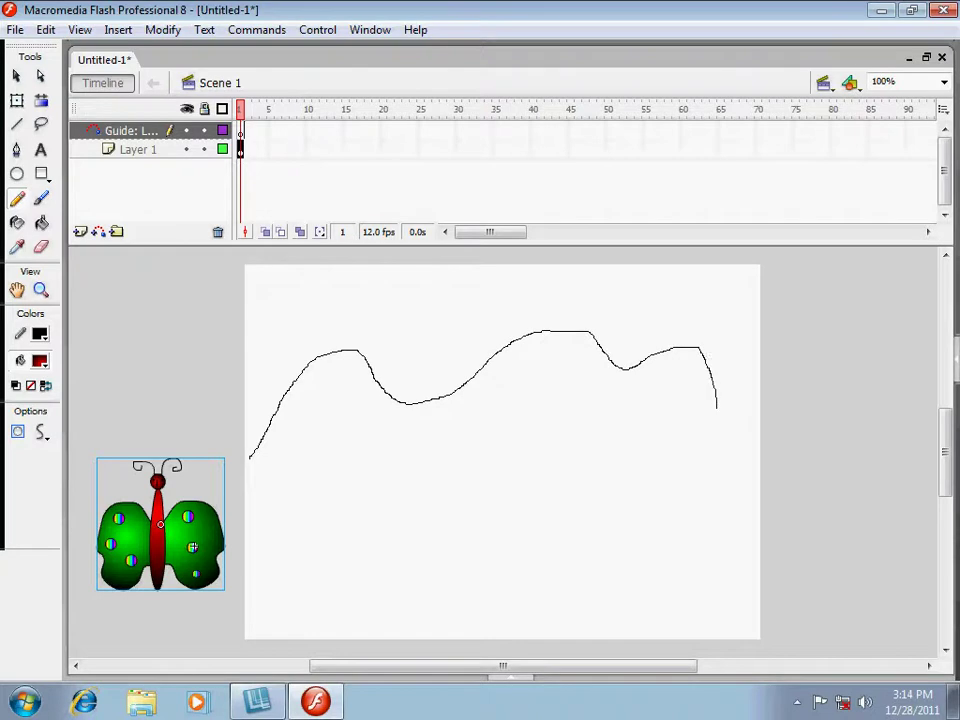
pyautogui.moveTo(665, 507)
pyautogui.mouseDown()
pyautogui.moveTo(646, 534)
pyautogui.moveTo(592, 558)
pyautogui.moveTo(528, 568)
pyautogui.moveTo(393, 570)
pyautogui.moveTo(281, 541)
pyautogui.mouseUp()
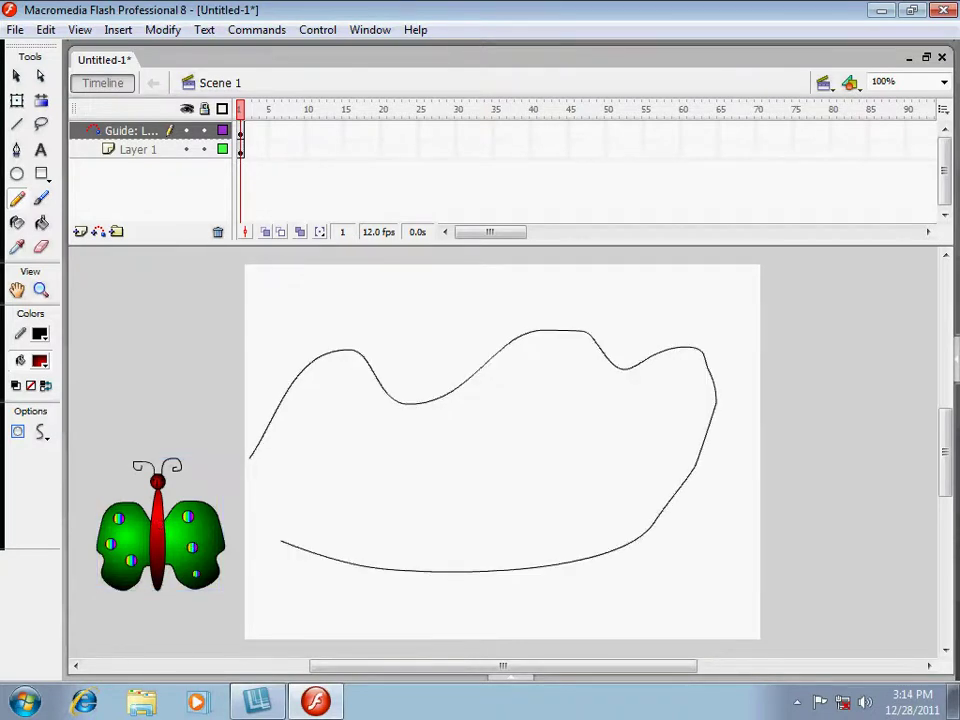
pyautogui.press('v')
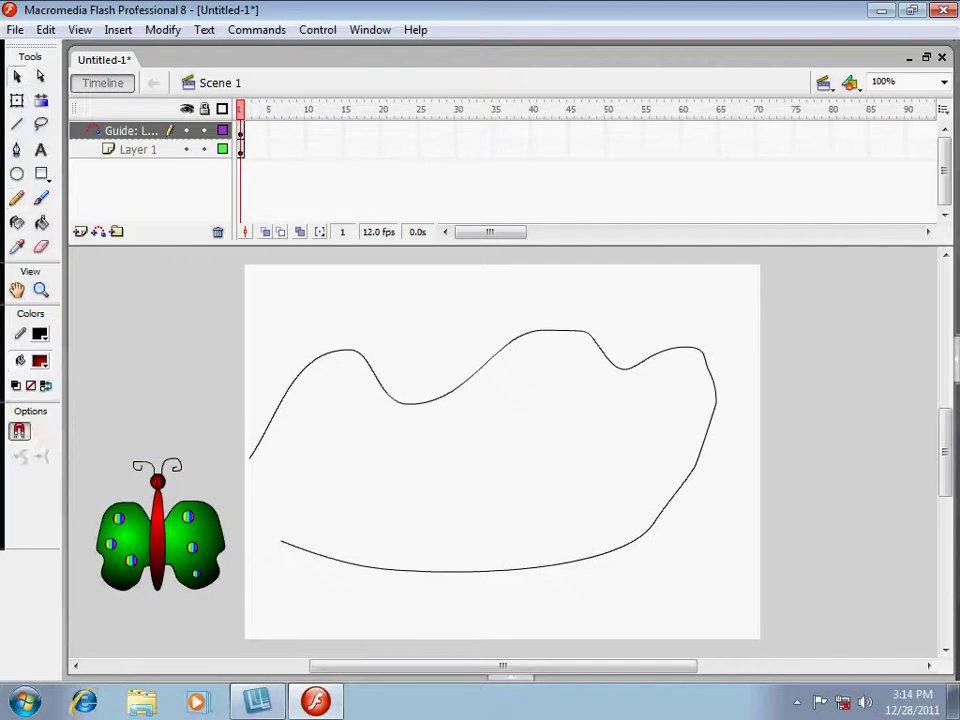
# Insert keyframes at frame 60 on both the guide layer and Layer 1.
pyautogui.click(160, 530)
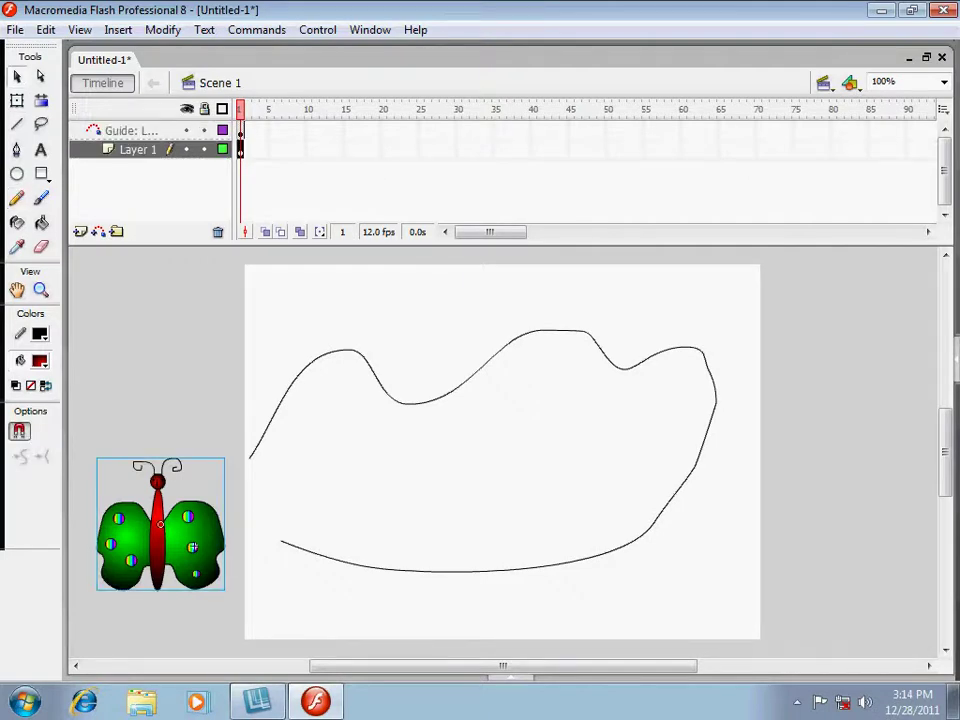
pyautogui.moveTo(160, 528); pyautogui.dragTo(192, 547)
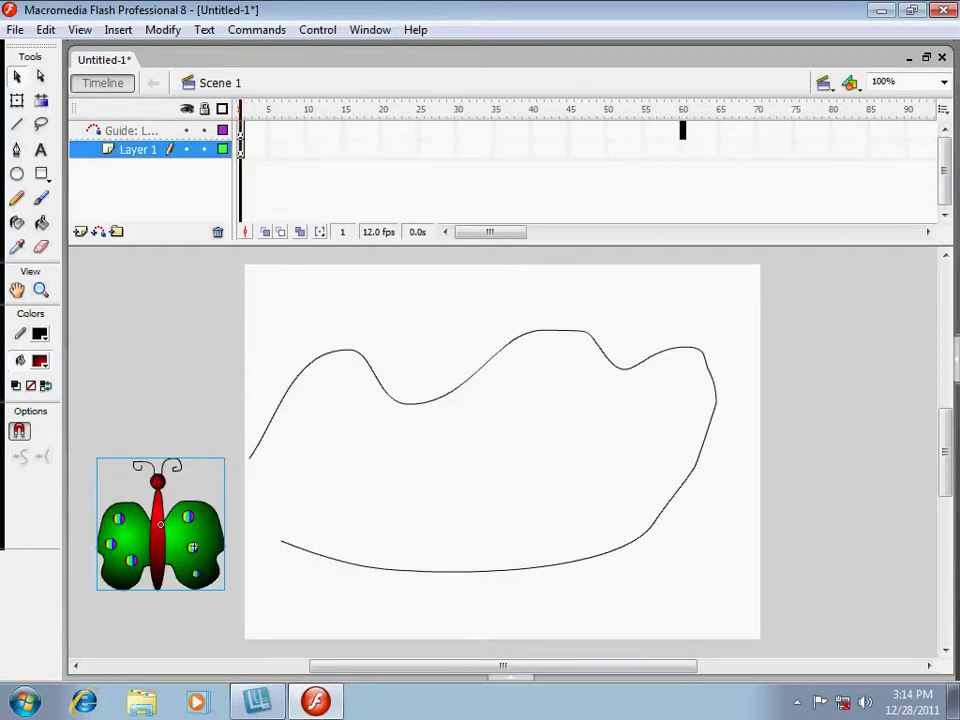
pyautogui.rightClick(682, 130)
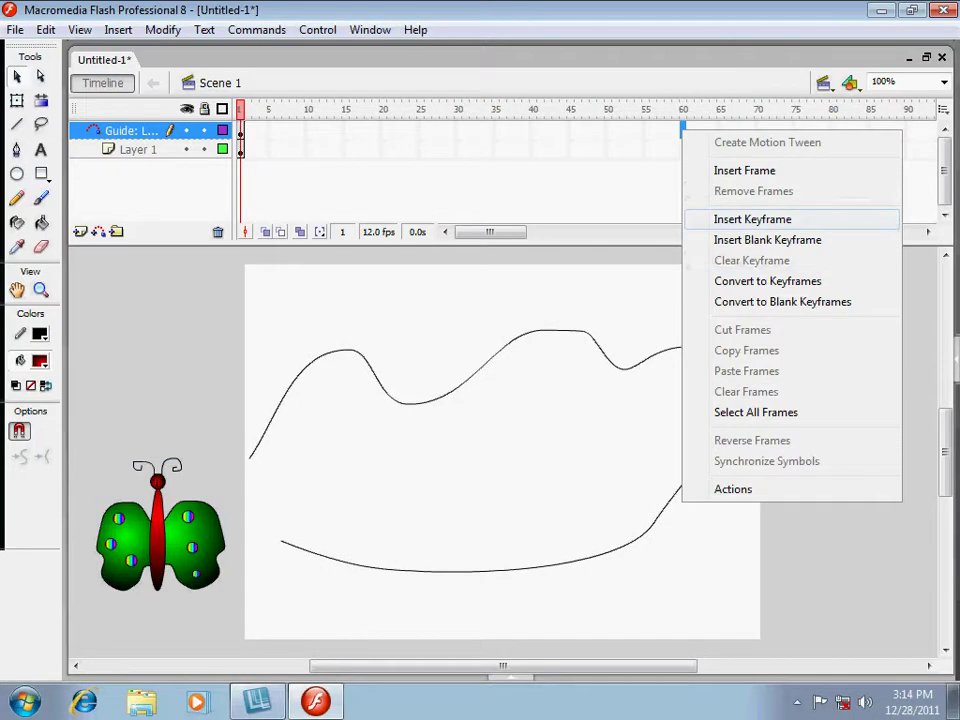
pyautogui.click(752, 219)
pyautogui.click(683, 150)
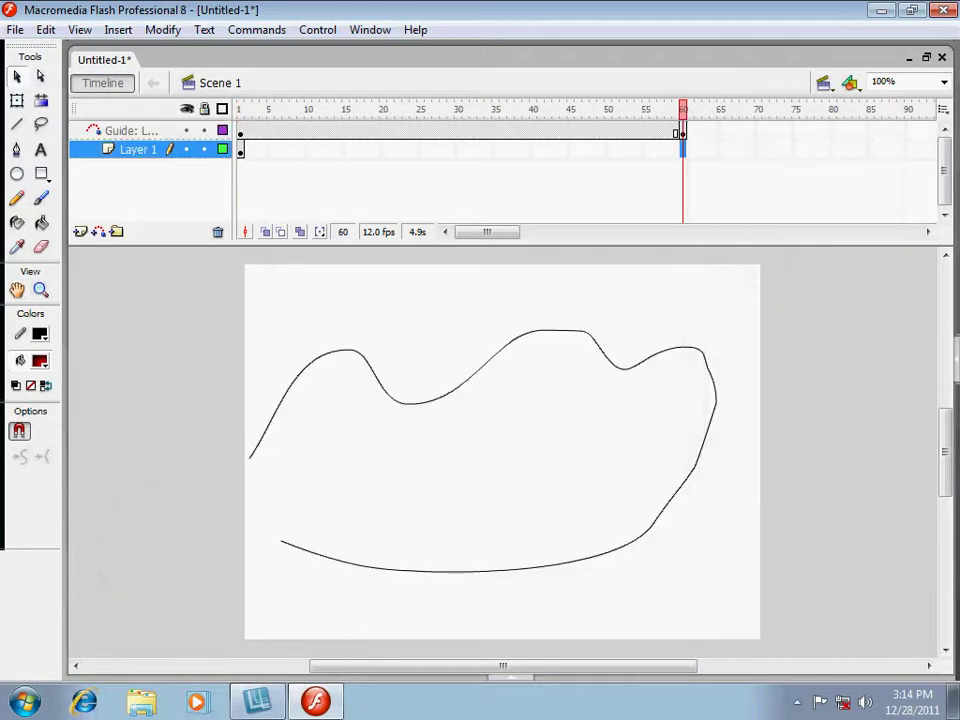
pyautogui.rightClick(682, 149)
pyautogui.click(750, 238)
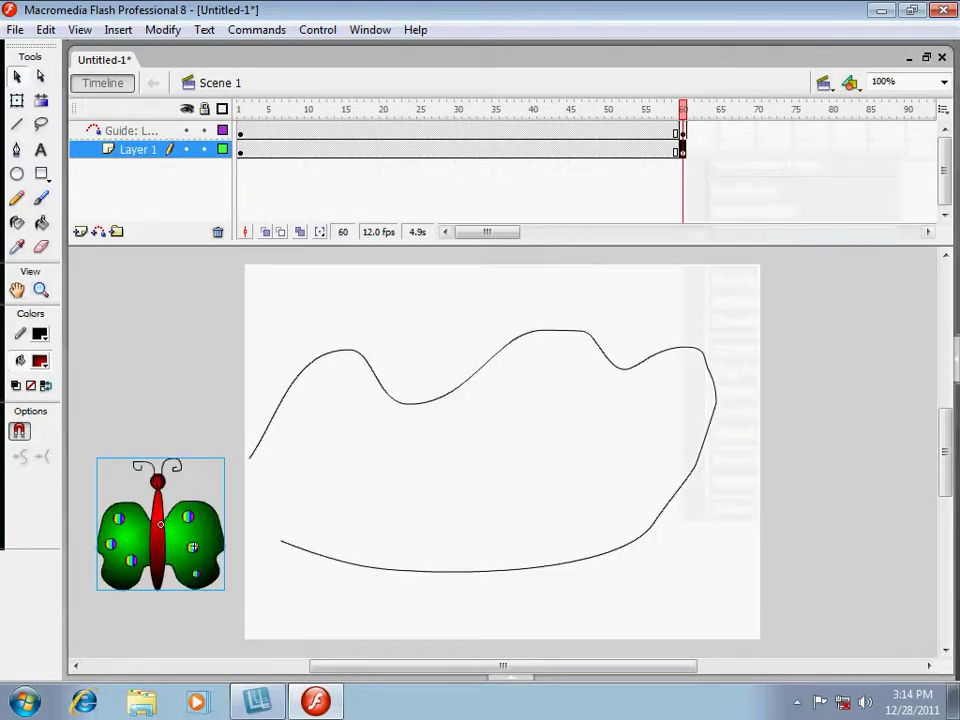
pyautogui.moveTo(154, 480); pyautogui.dragTo(322, 330)
pyautogui.hotkey('ctrl', 'z')
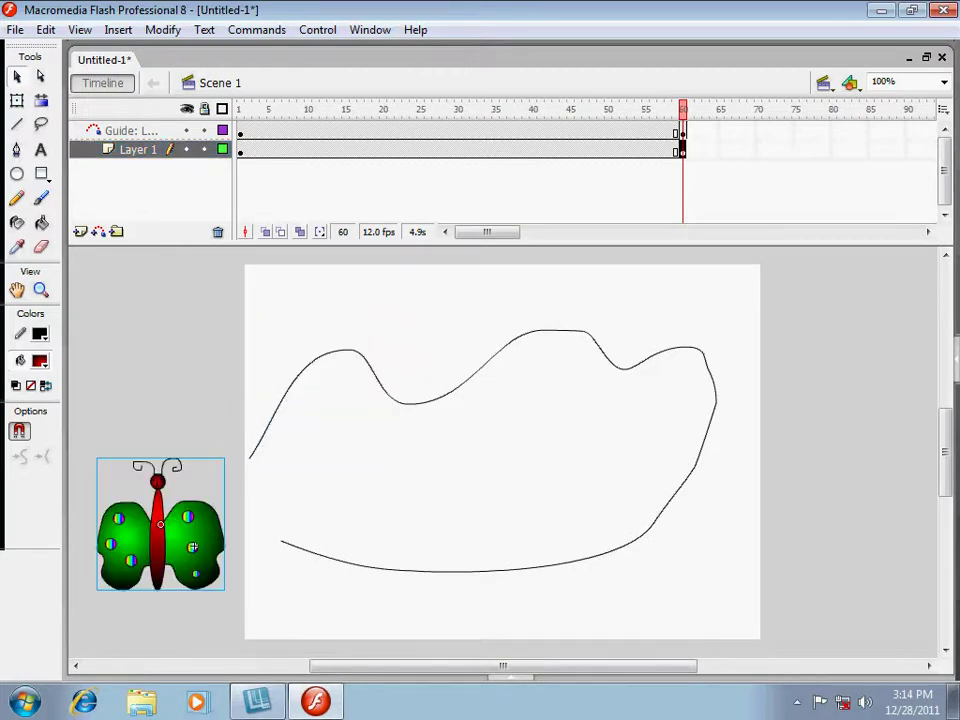
pyautogui.moveTo(160, 524); pyautogui.dragTo(445, 424)
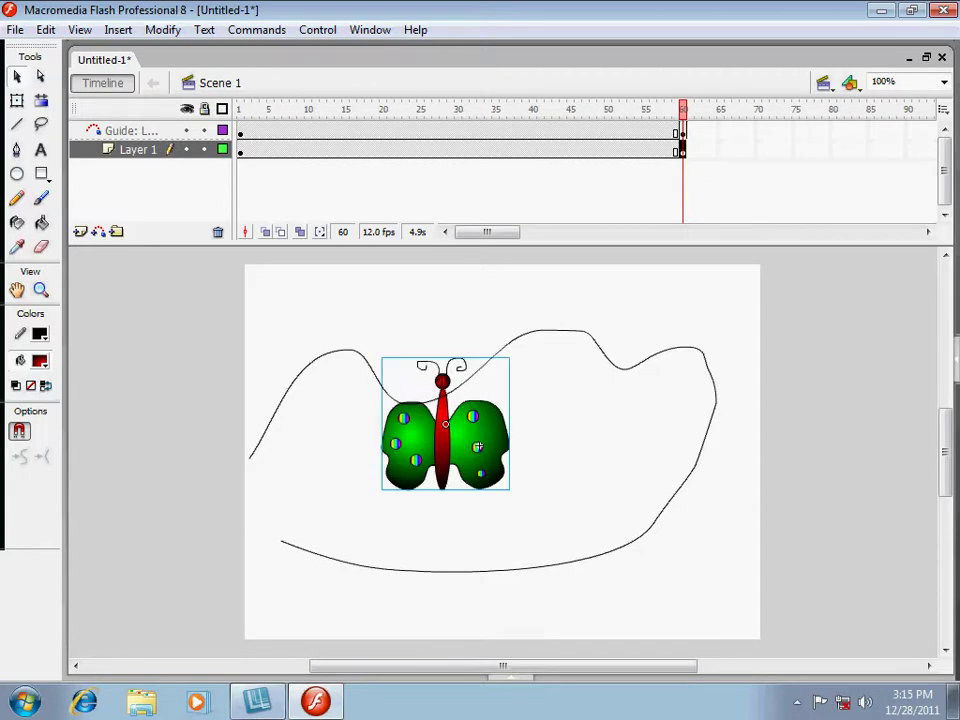
pyautogui.hotkey('ctrl', 'z')
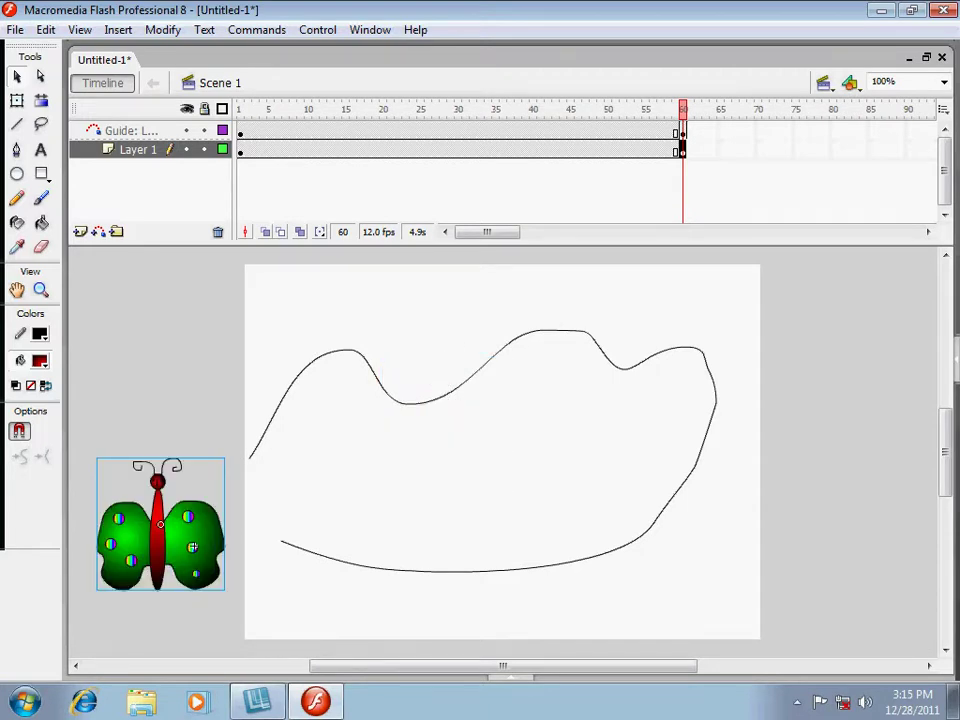
# Snap the butterfly's centre to the guide path's lower-left end at frame 60 and create a motion tween on Layer 1.
pyautogui.moveTo(160, 524); pyautogui.dragTo(716, 403)
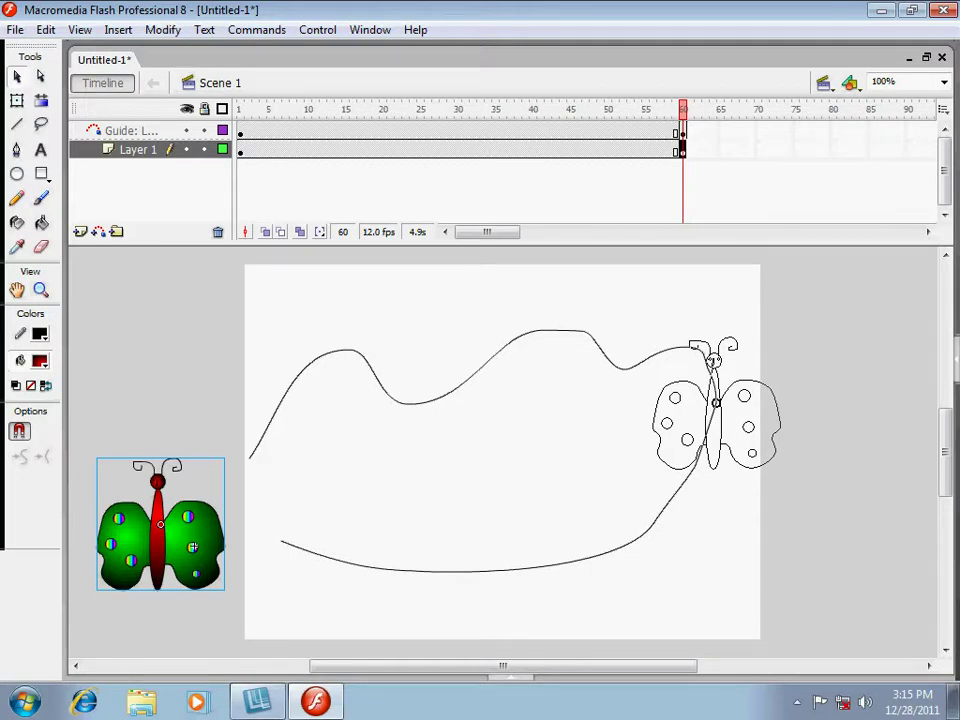
pyautogui.moveTo(716, 403); pyautogui.dragTo(282, 541)
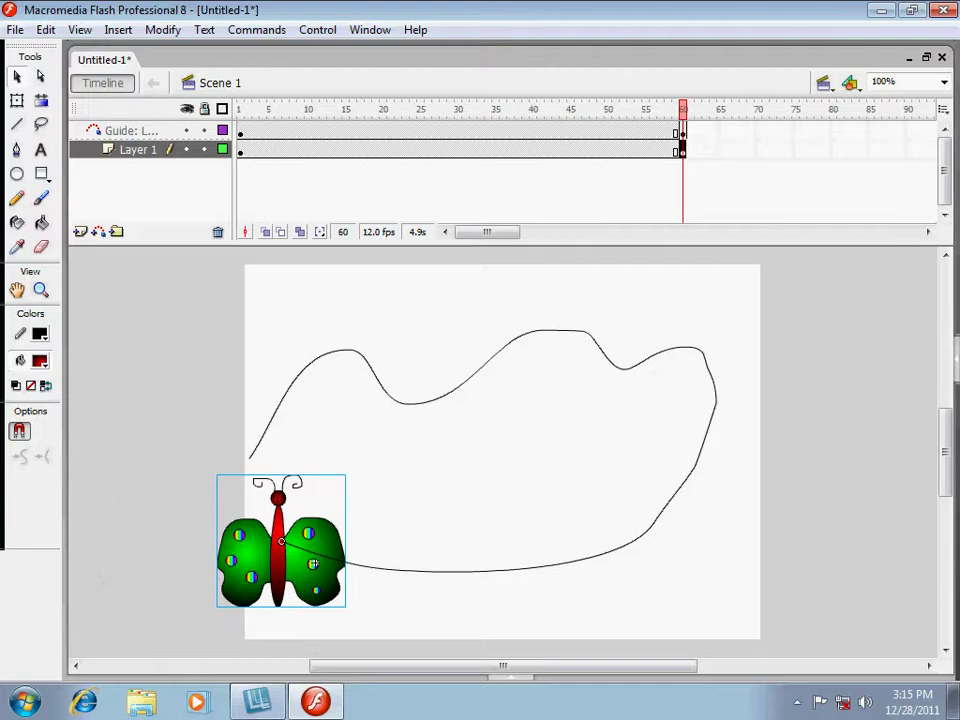
pyautogui.click(677, 149)
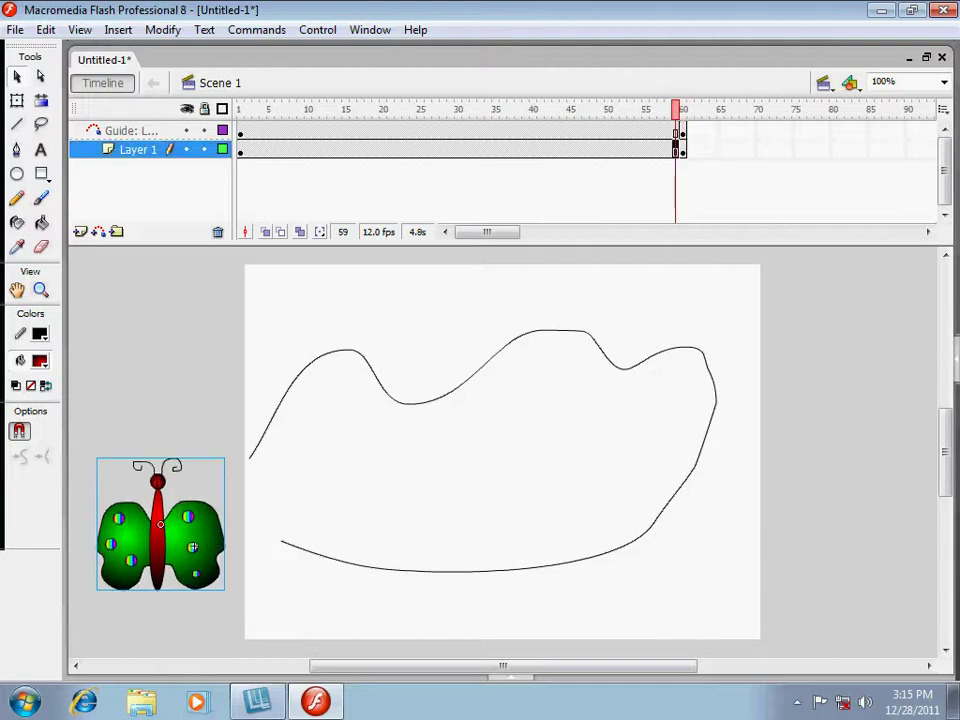
pyautogui.rightClick(677, 149)
pyautogui.click(715, 162)
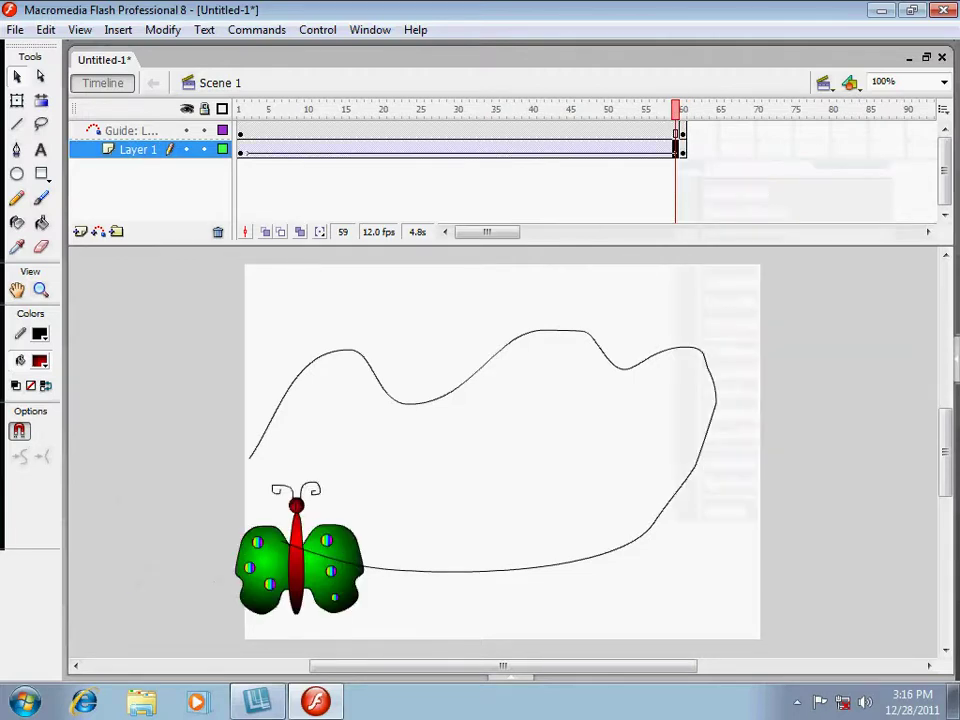
# Play the animation on the timeline and test the movie in a maximized preview window, closing the preview when done.
pyautogui.press('Return')
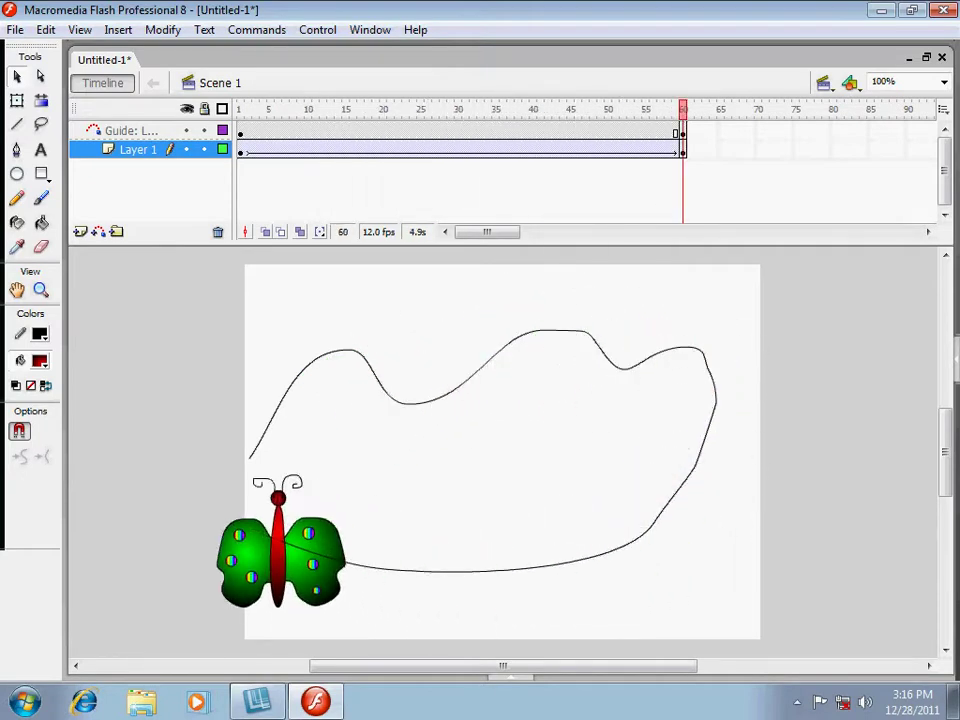
pyautogui.hotkey('ctrl', 'Return')
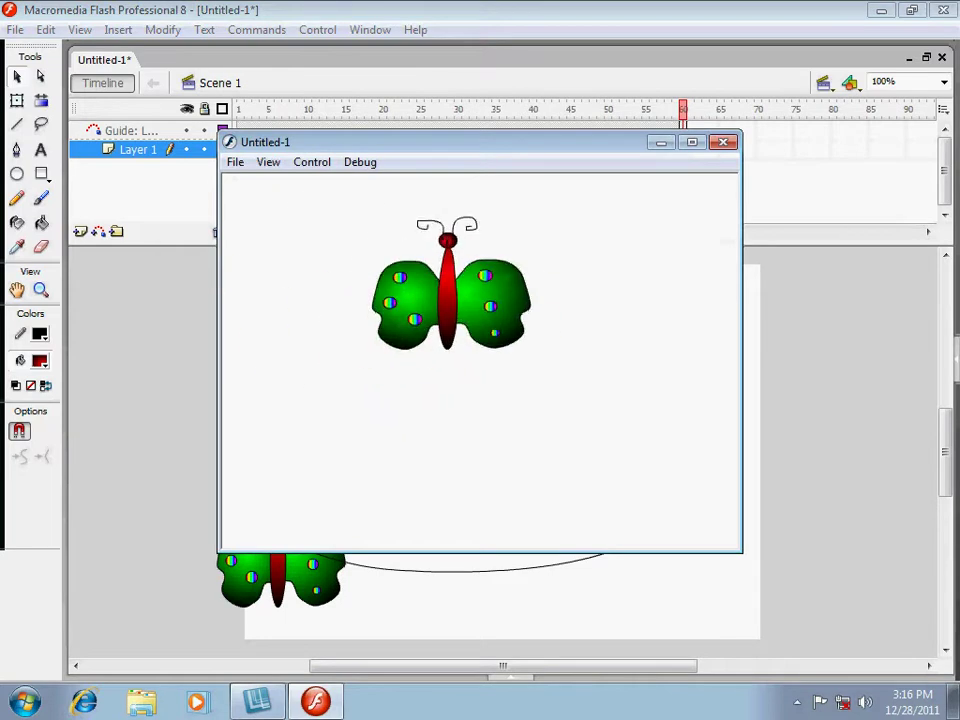
pyautogui.click(692, 142)
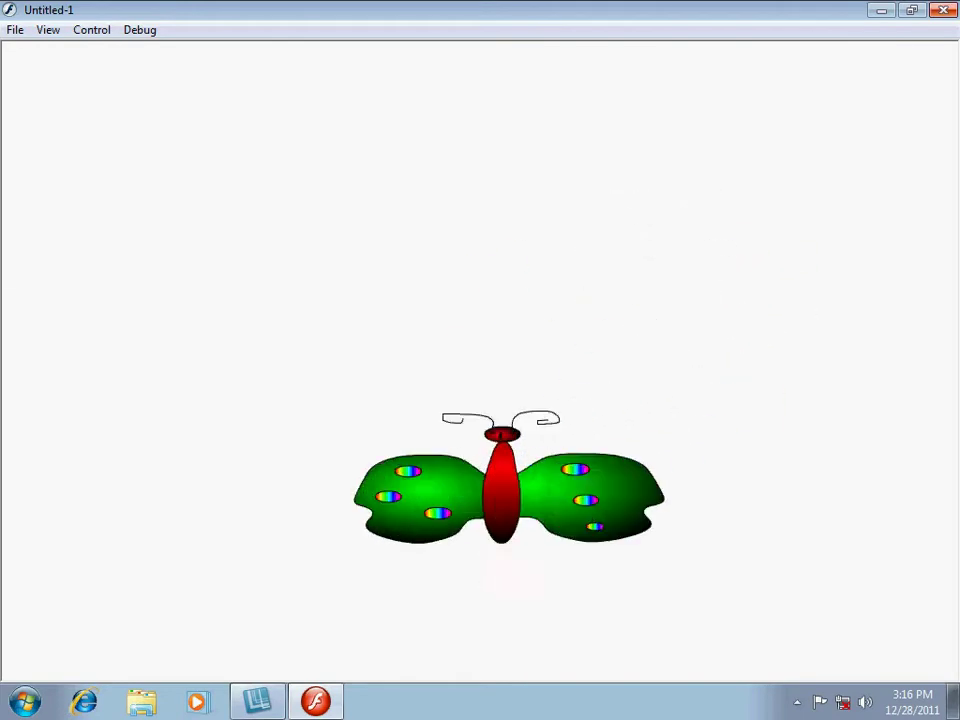
pyautogui.hotkey('ctrl', 'w')
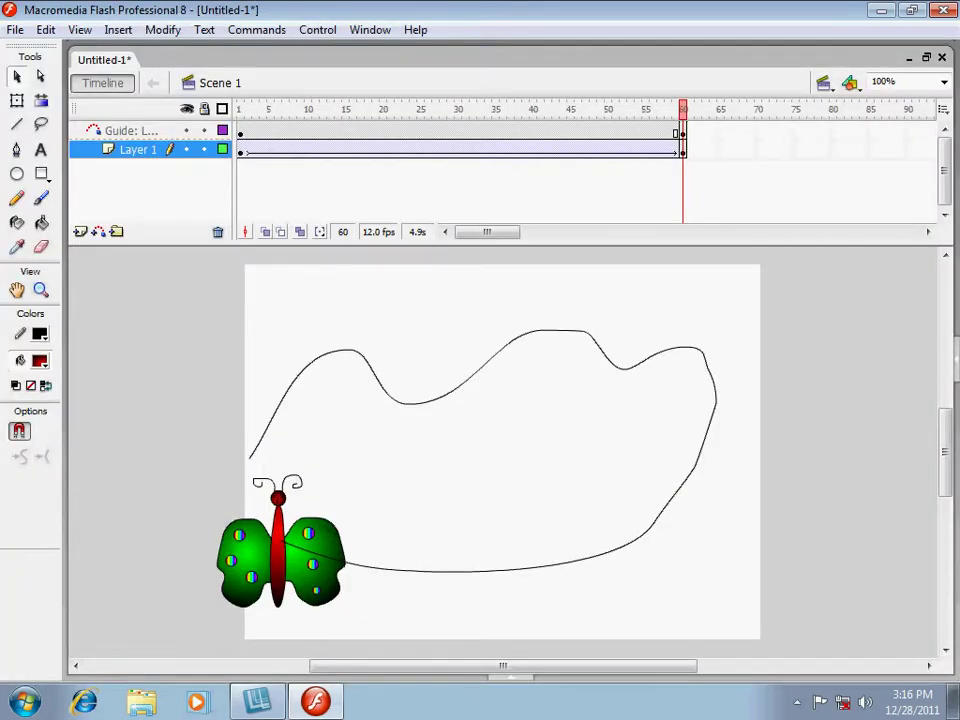
pyautogui.press('Return')
# Save the document to the Desktop as "pro 13 Butterfly usnig add motion guide layer final.fla".
pyautogui.hotkey('ctrl', 's')
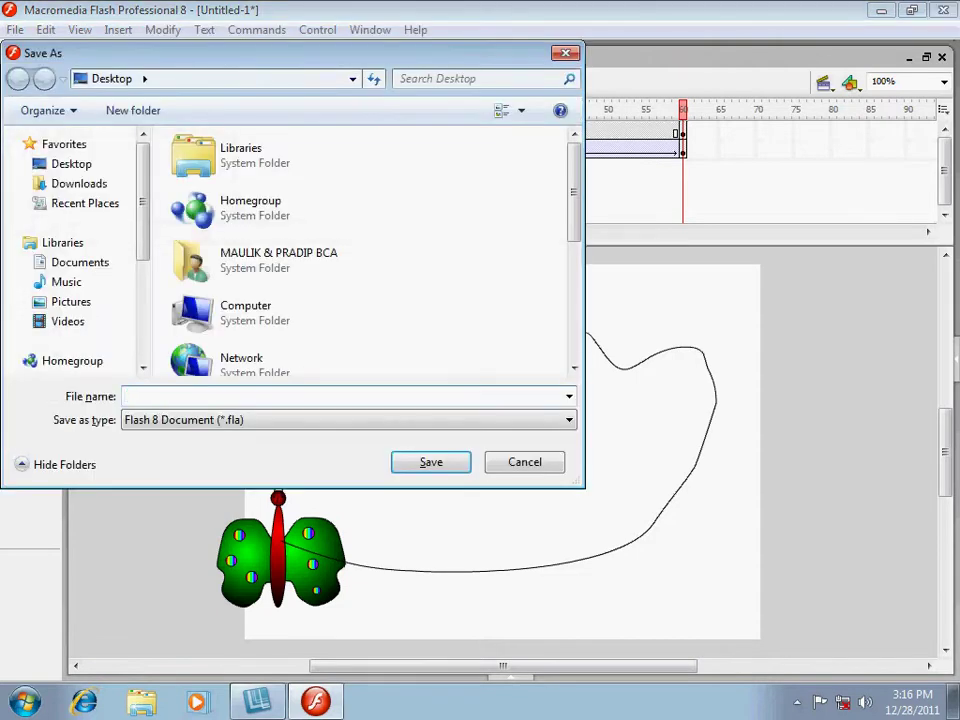
pyautogui.write('B')
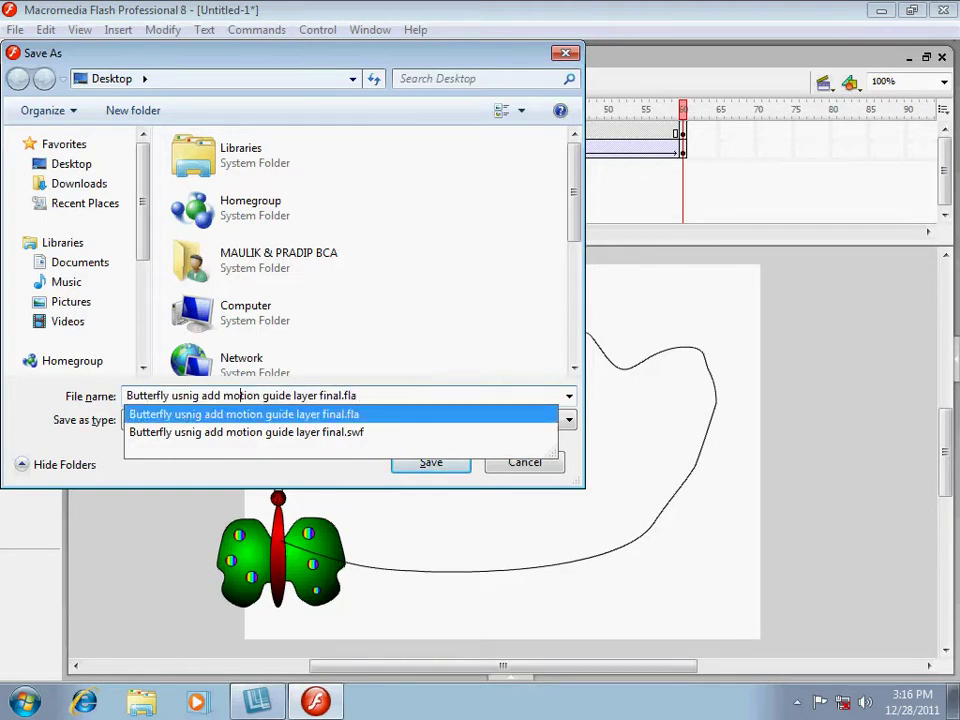
pyautogui.click(126, 396)
pyautogui.write('pro  13')
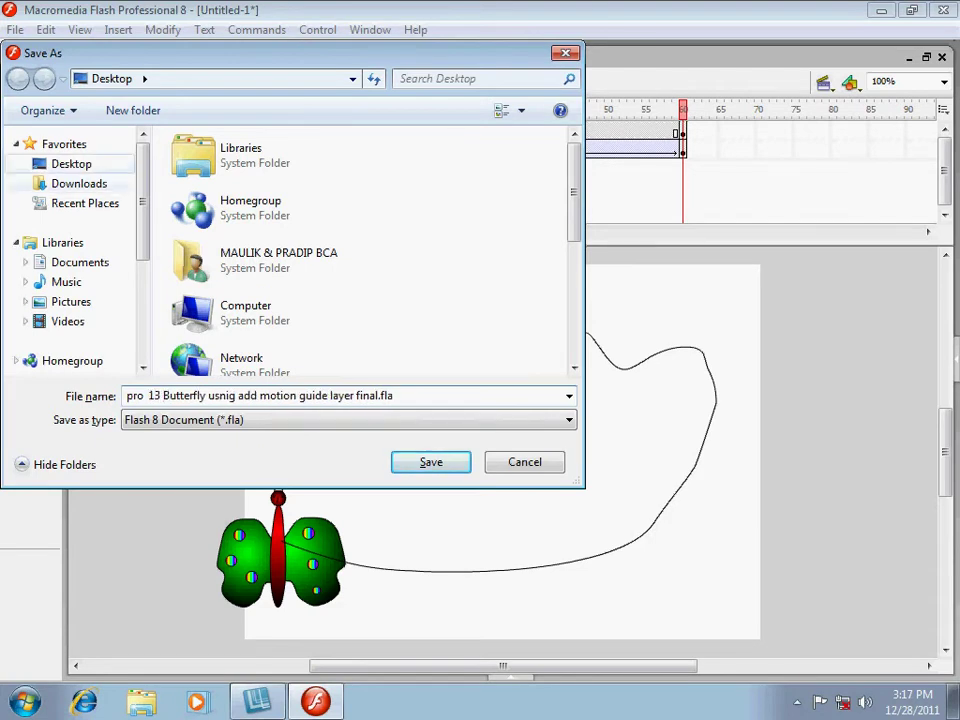
pyautogui.press('Return')
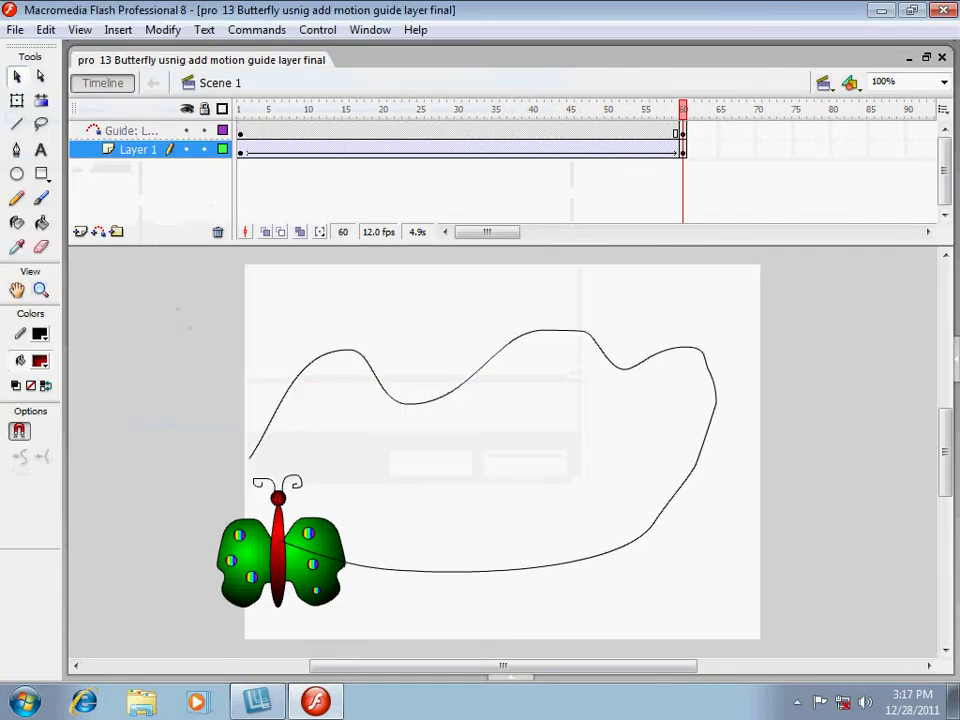